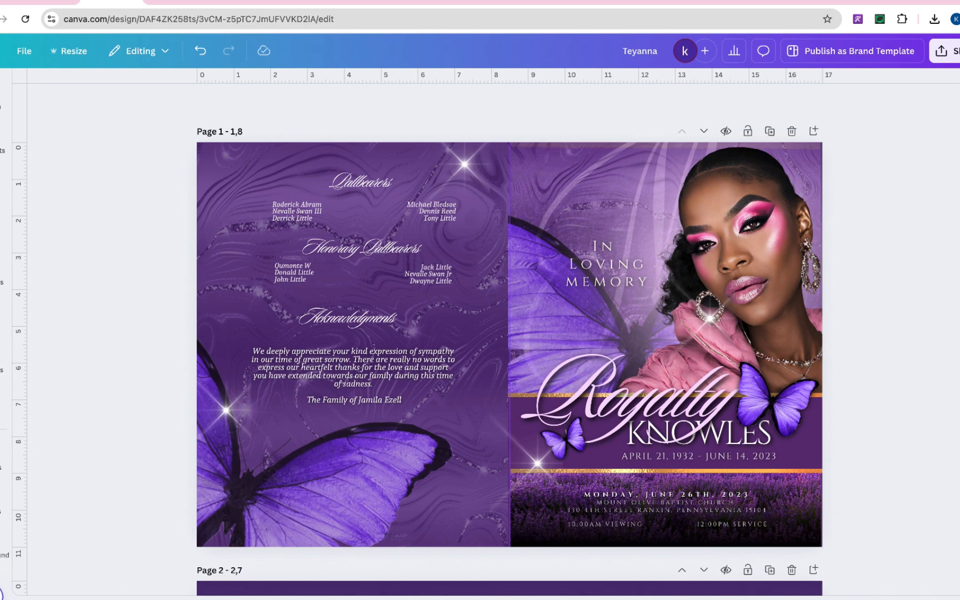
Step: Review the paired layouts on all four pages of the funeral program, from the cover spread to the Tributes spread
scroll(823, 341, down, 20)
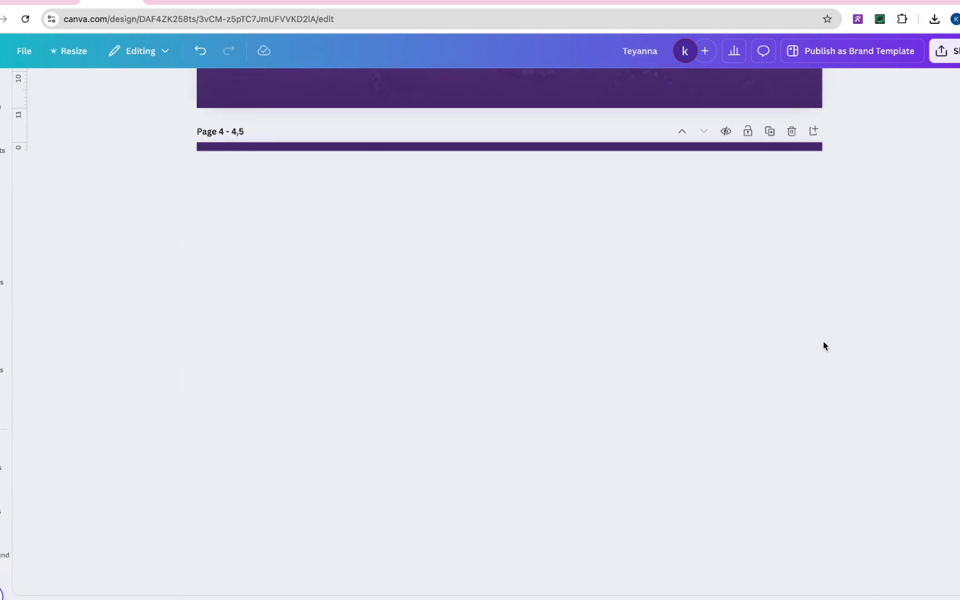
scroll(823, 346, up, 20)
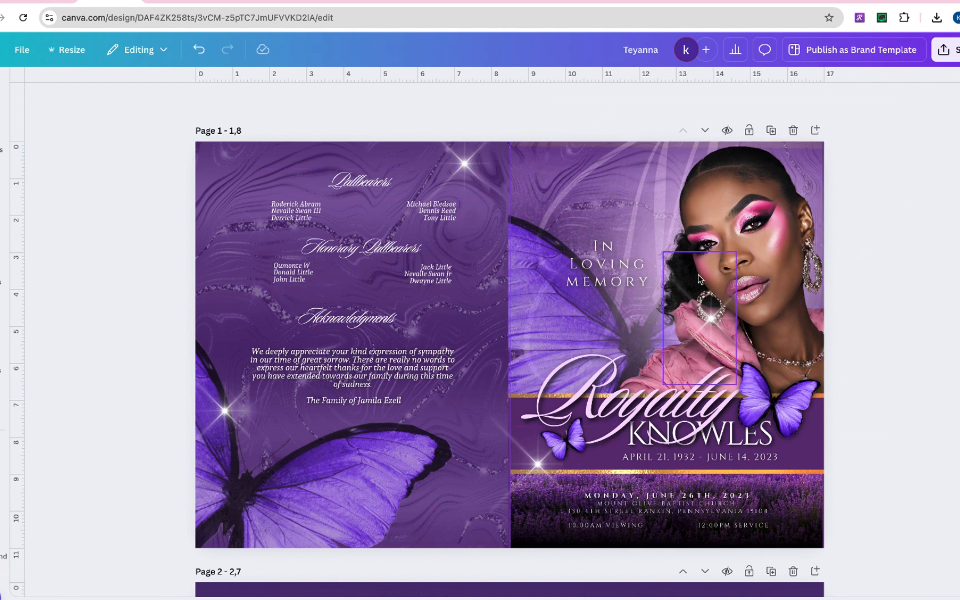
scroll(378, 385, down, 8)
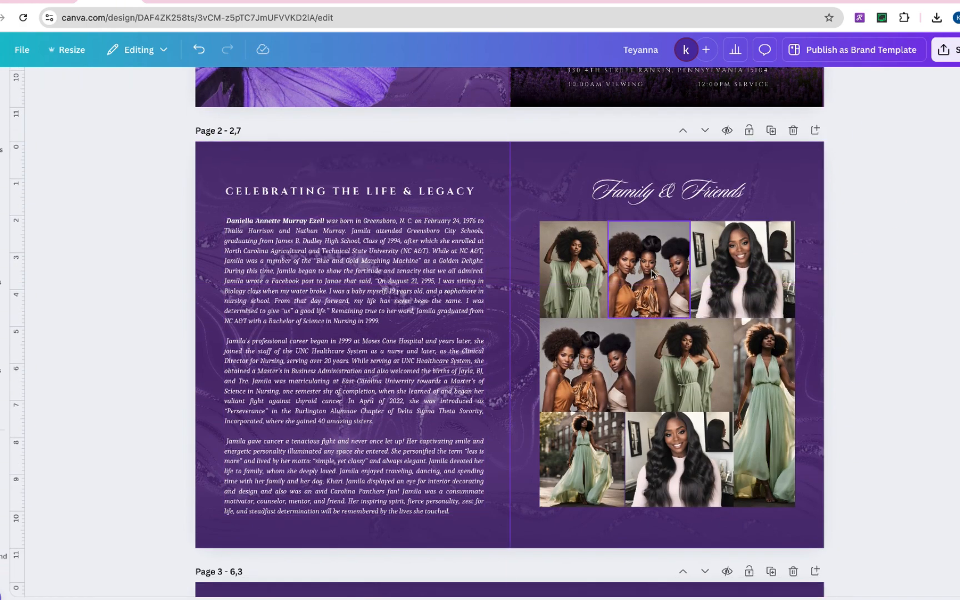
scroll(653, 274, down, 7)
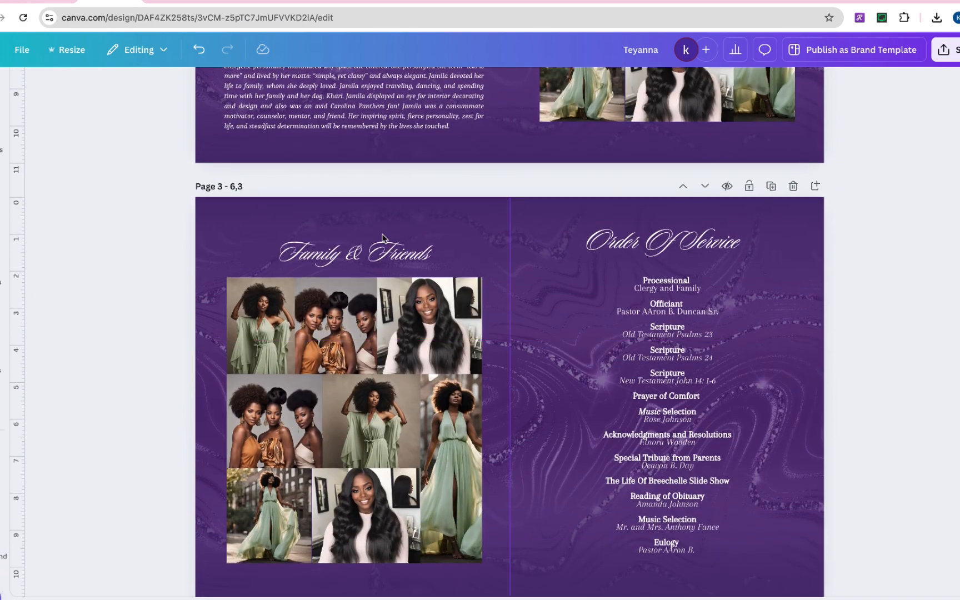
scroll(725, 354, down, 6)
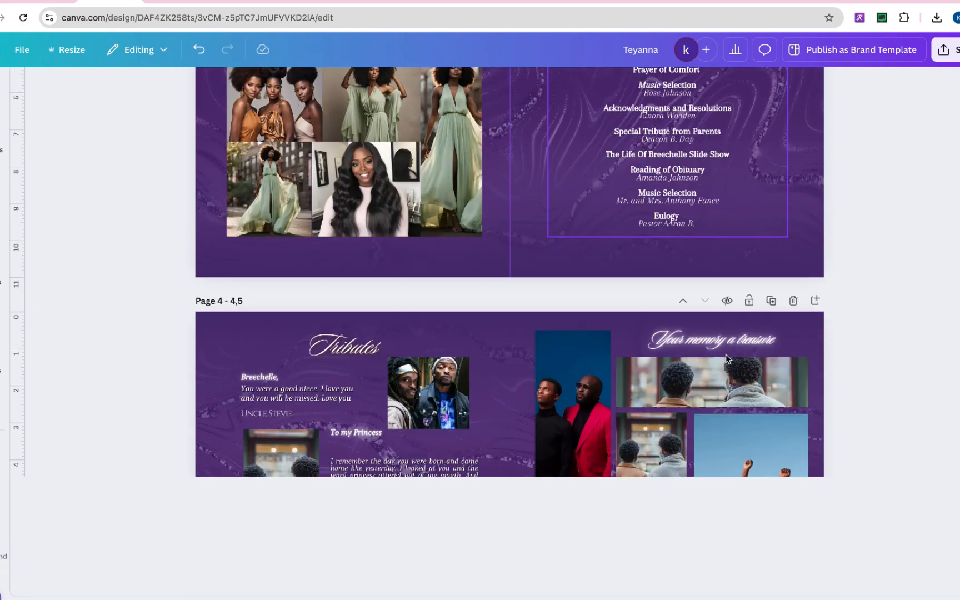
scroll(725, 354, down, 3)
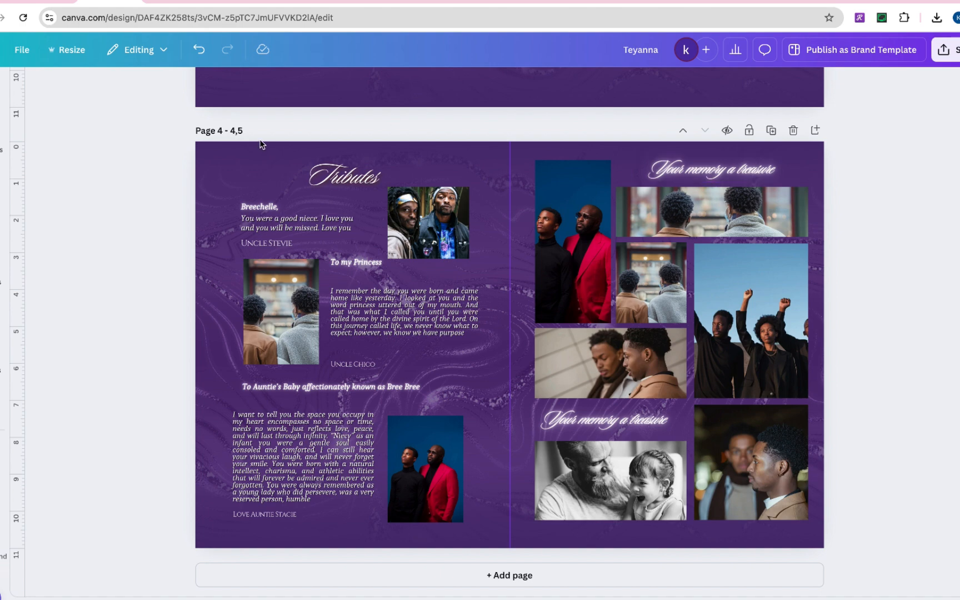
scroll(260, 144, up, 12)
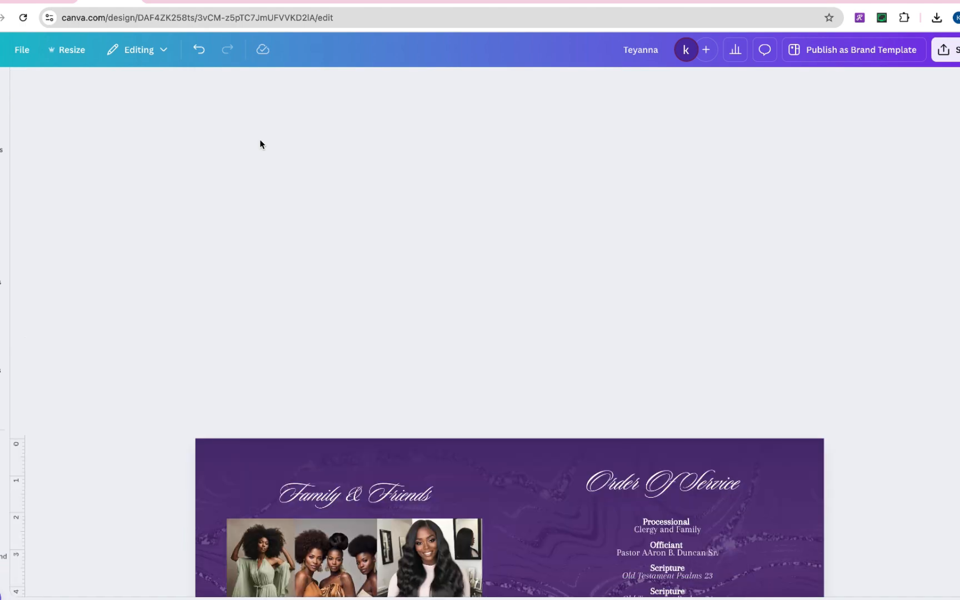
scroll(260, 144, up, 10)
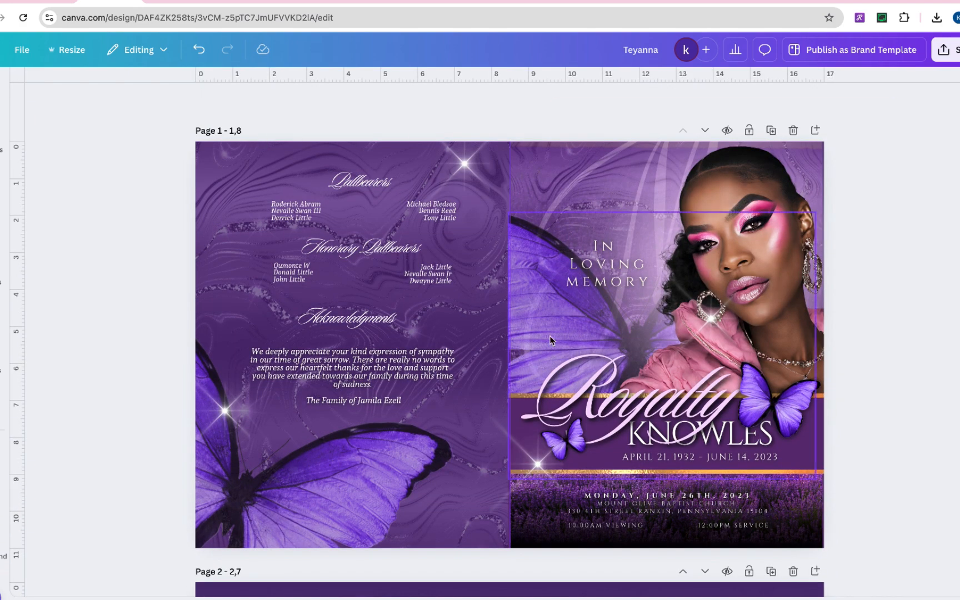
scroll(550, 335, down, 5)
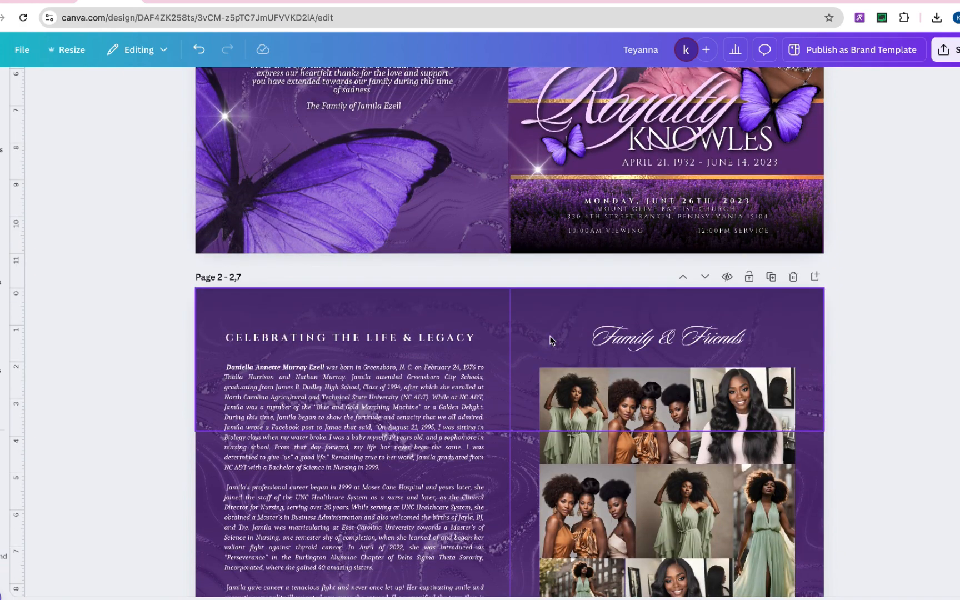
scroll(550, 341, down, 2)
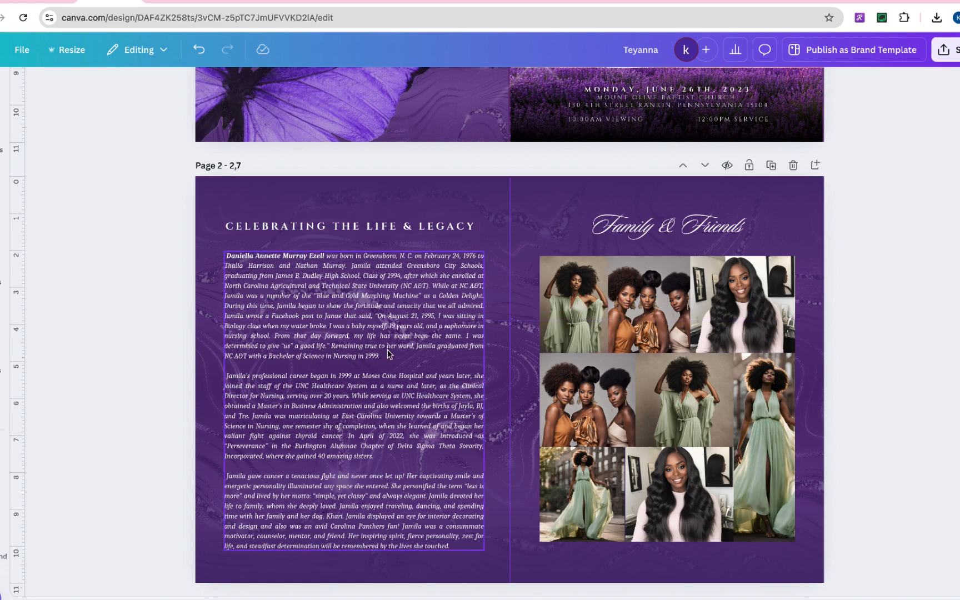
scroll(383, 364, down, 10)
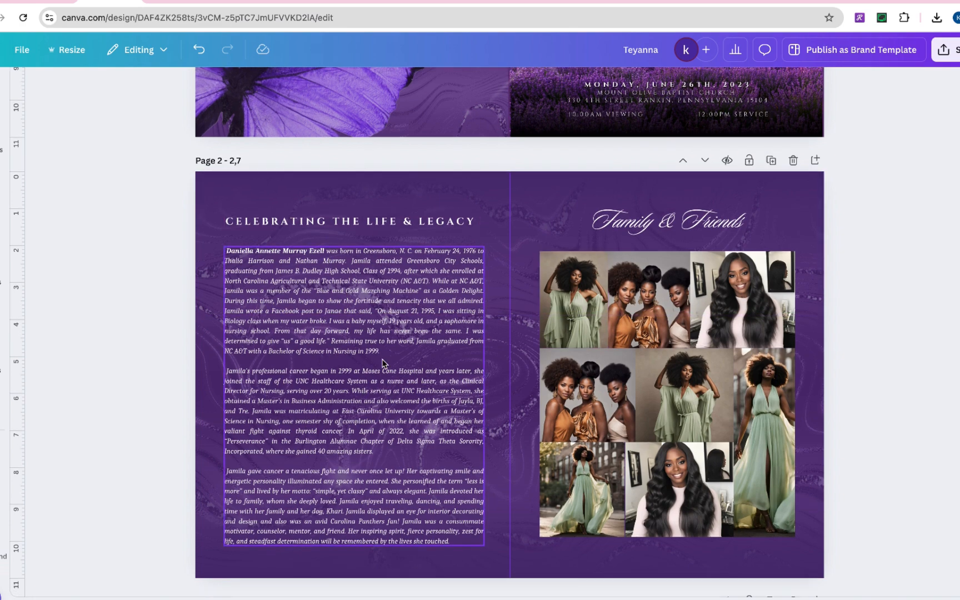
scroll(382, 364, up, 7)
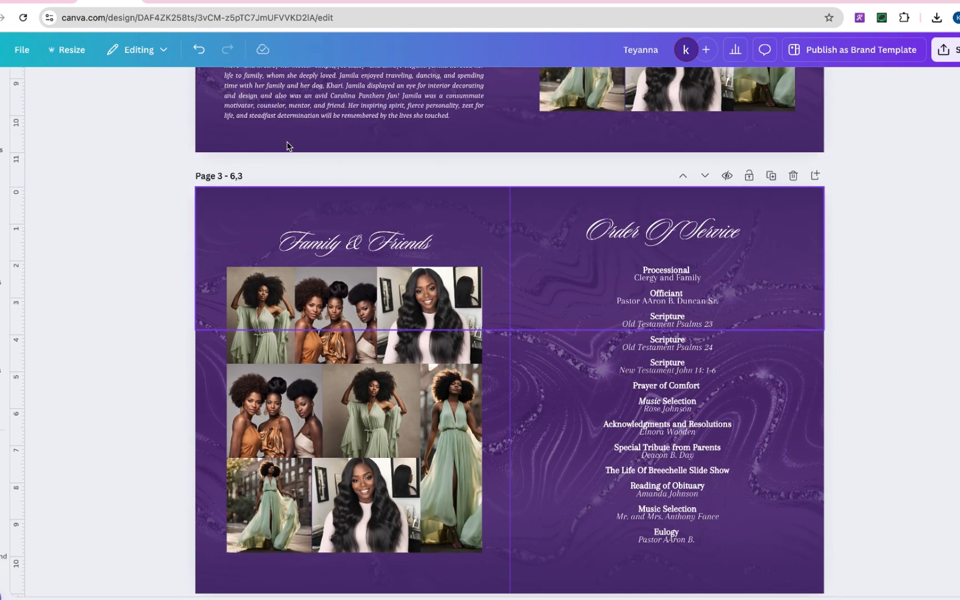
Step: Group the "Celebrating the Life & Legacy" heading with the obituary text on the 2,7 page, selecting both as layers
scroll(286, 123, up, 4)
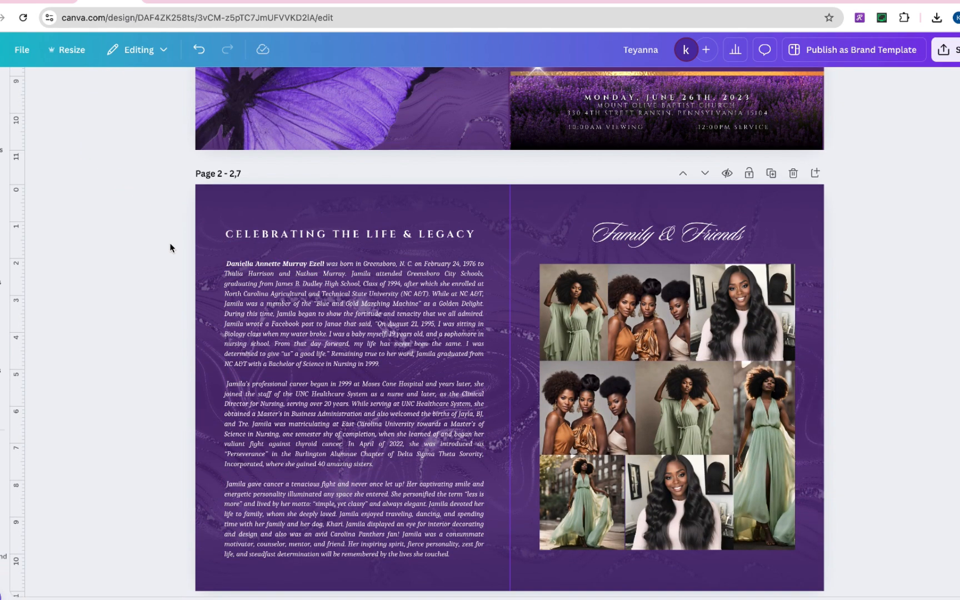
click(225, 214)
click(267, 233)
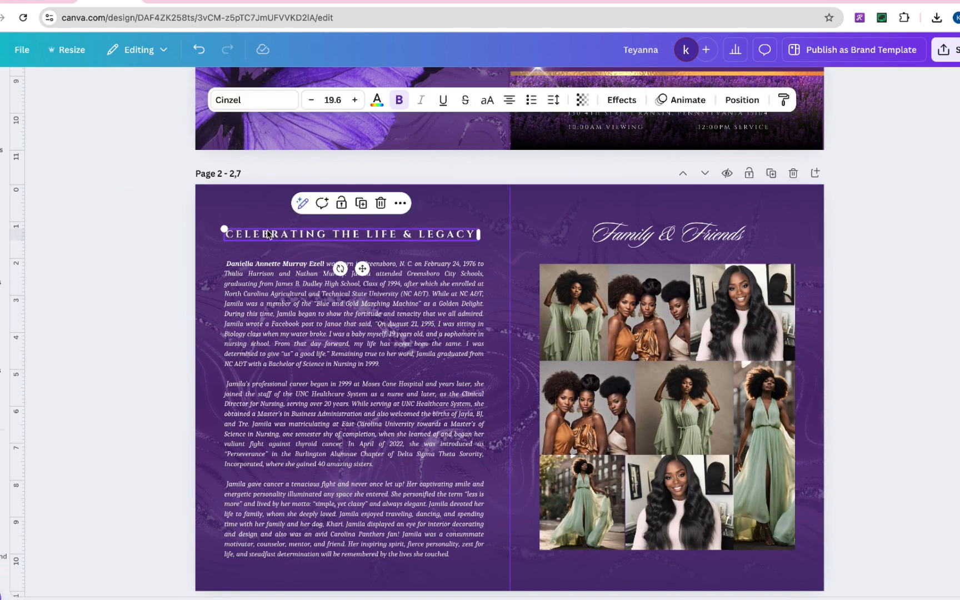
right_click(267, 233)
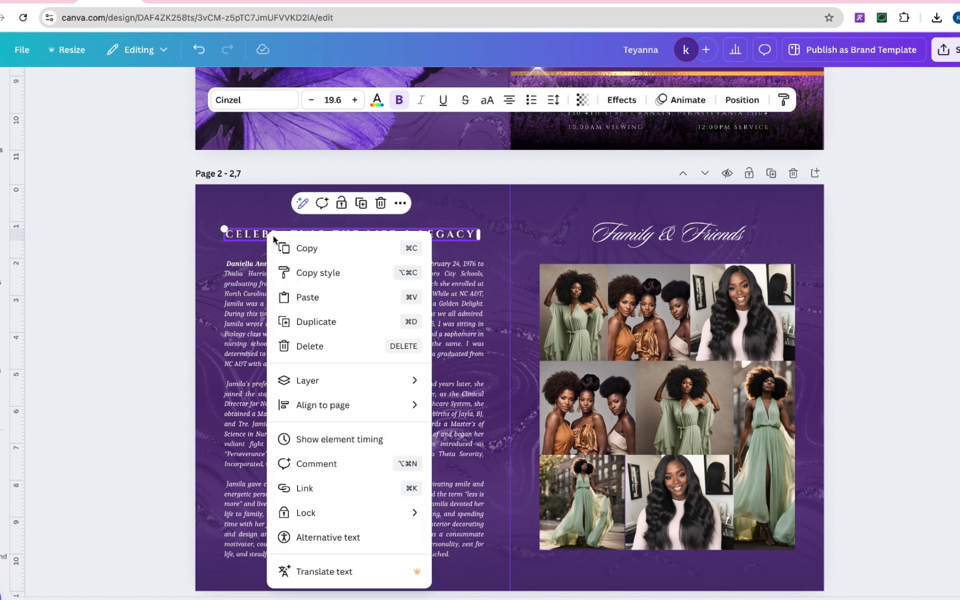
mouse_move(327, 374)
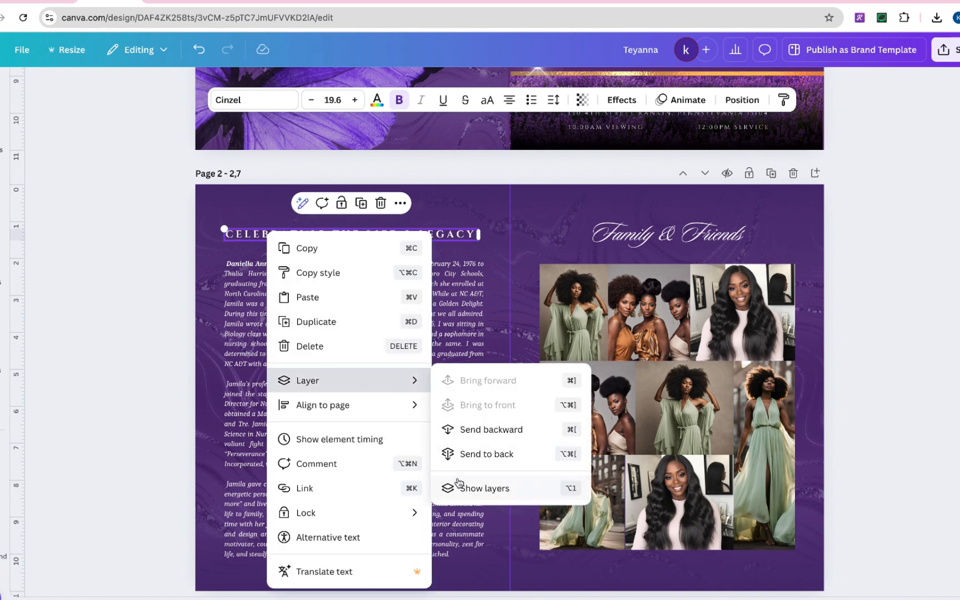
click(459, 483)
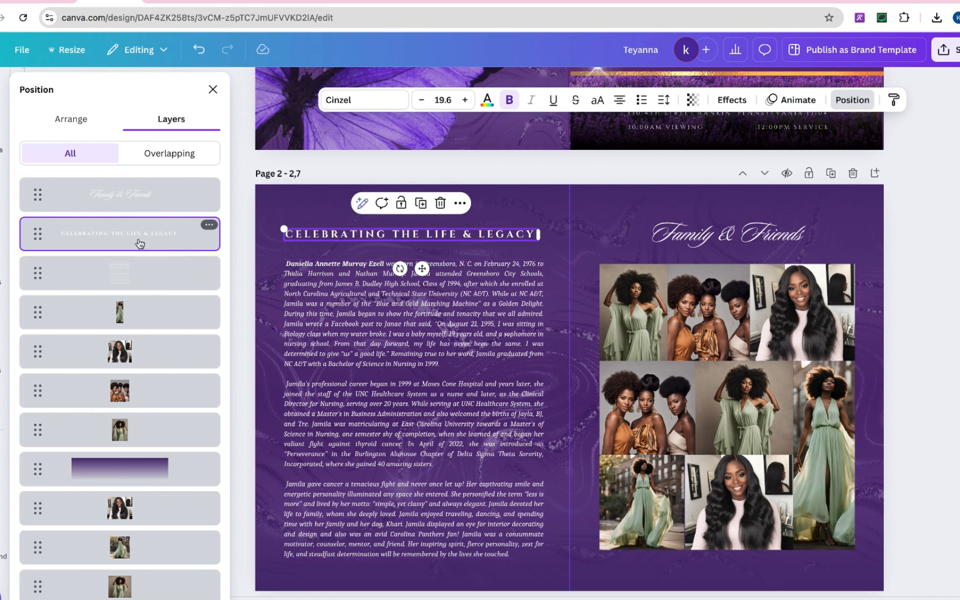
shift+click(138, 278)
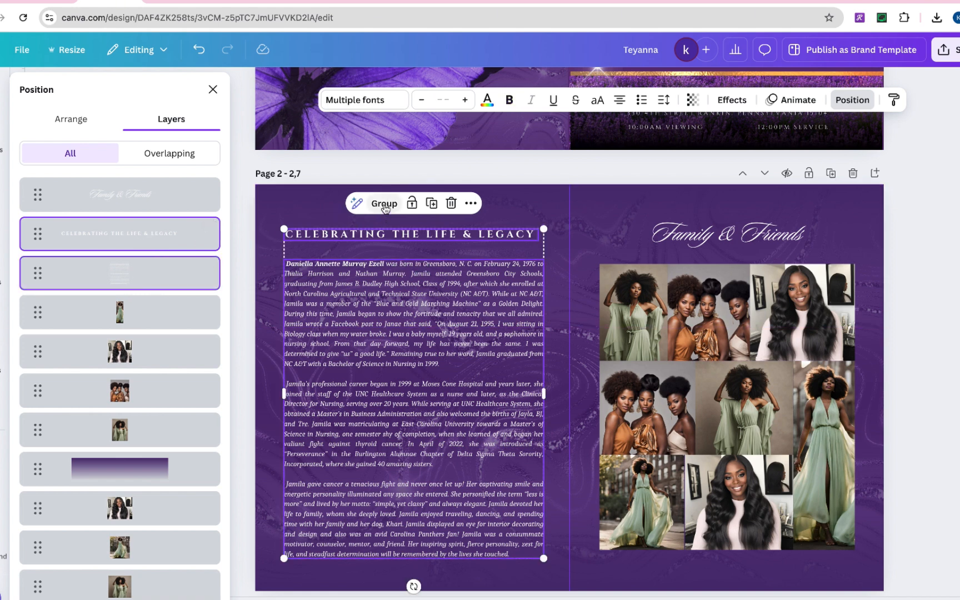
click(384, 204)
key(Escape)
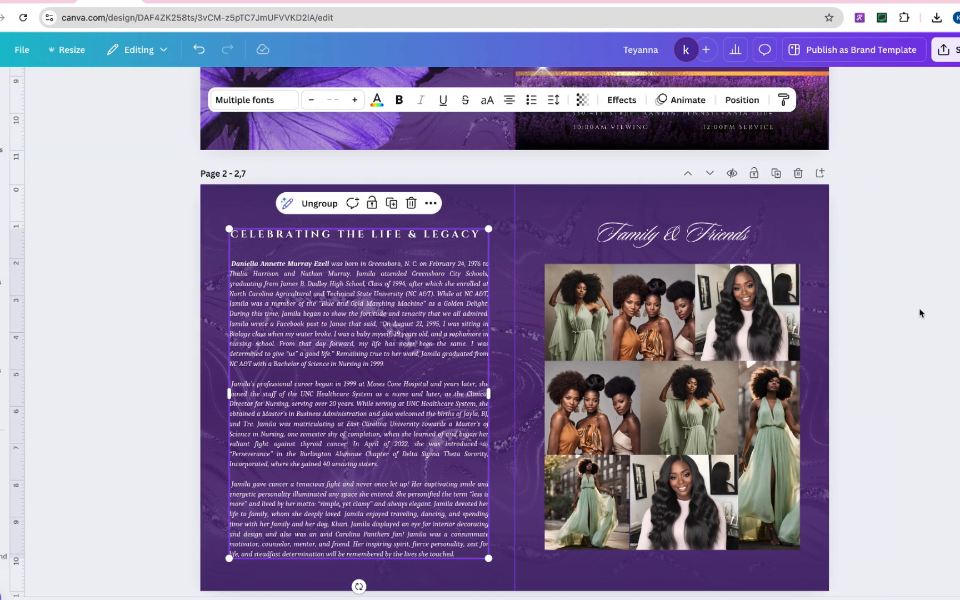
Step: Group the "Order Of Service" heading with its program list on the 6,3 page, selecting both as layers
scroll(920, 313, down, 5)
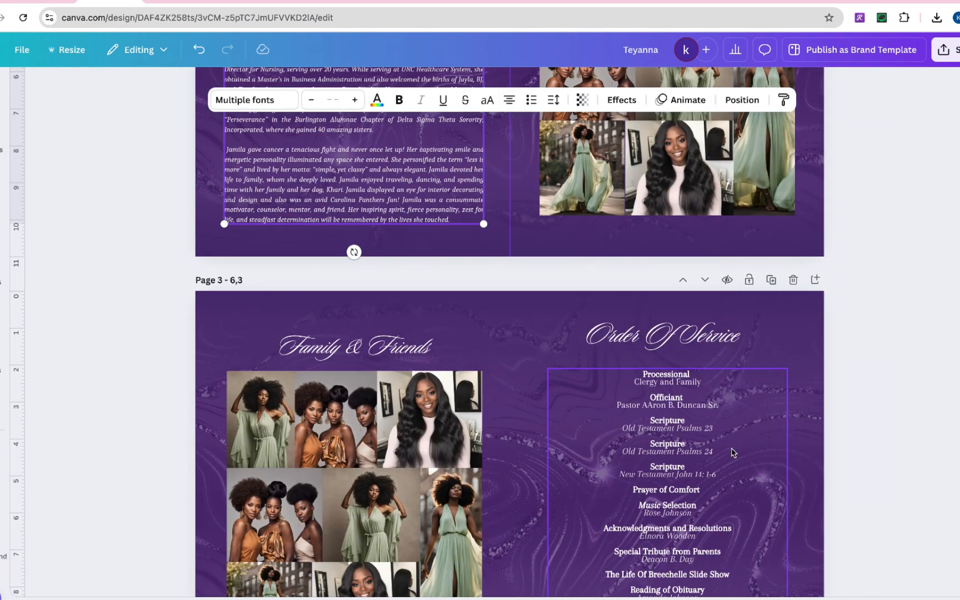
click(731, 452)
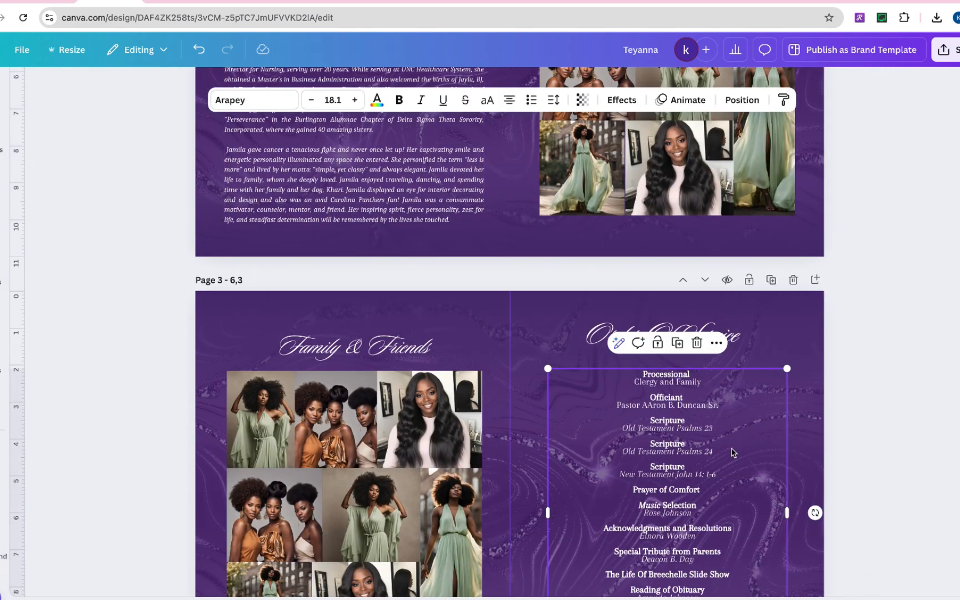
scroll(731, 451, down, 4)
right_click(678, 324)
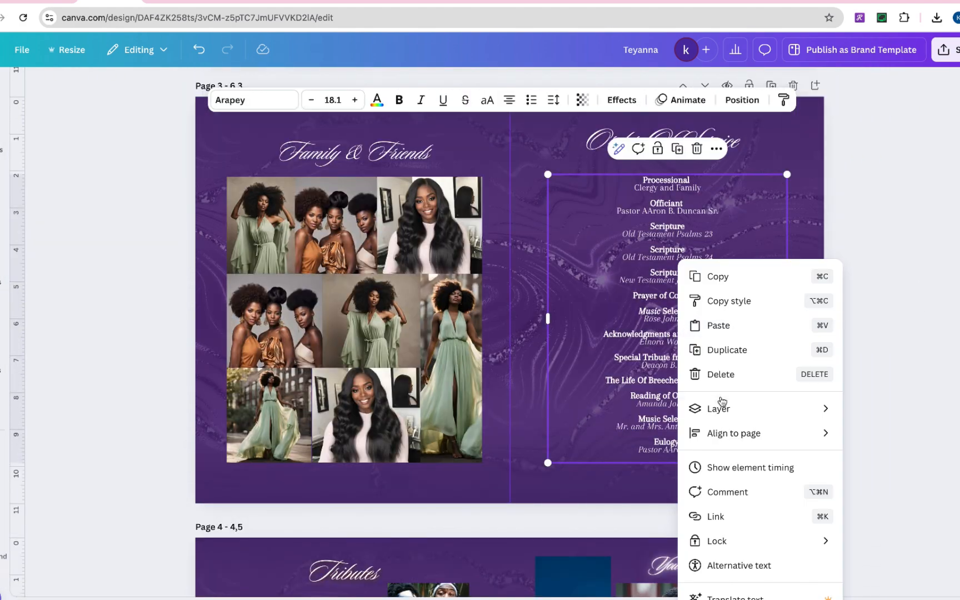
mouse_move(722, 403)
click(612, 517)
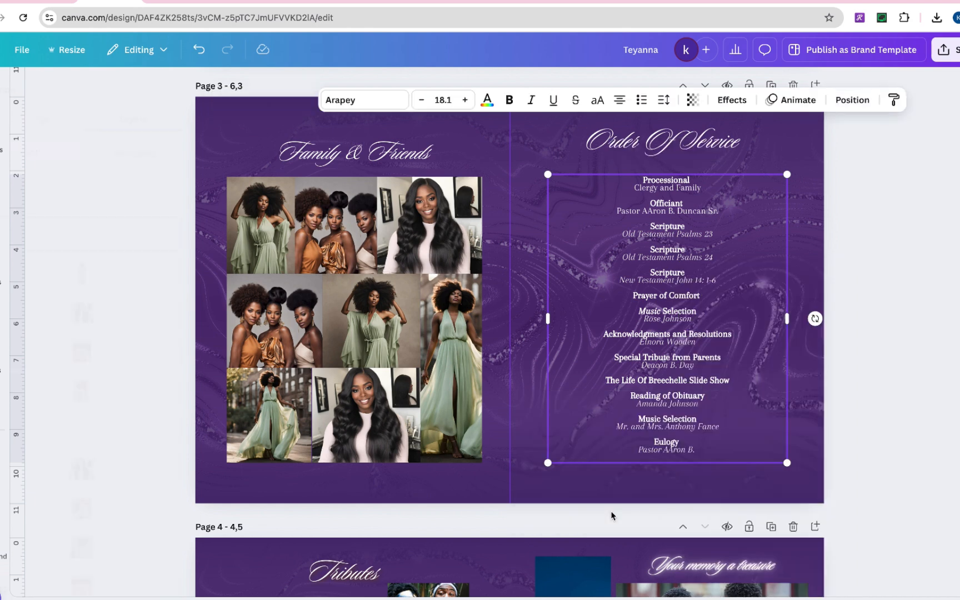
shift+click(140, 209)
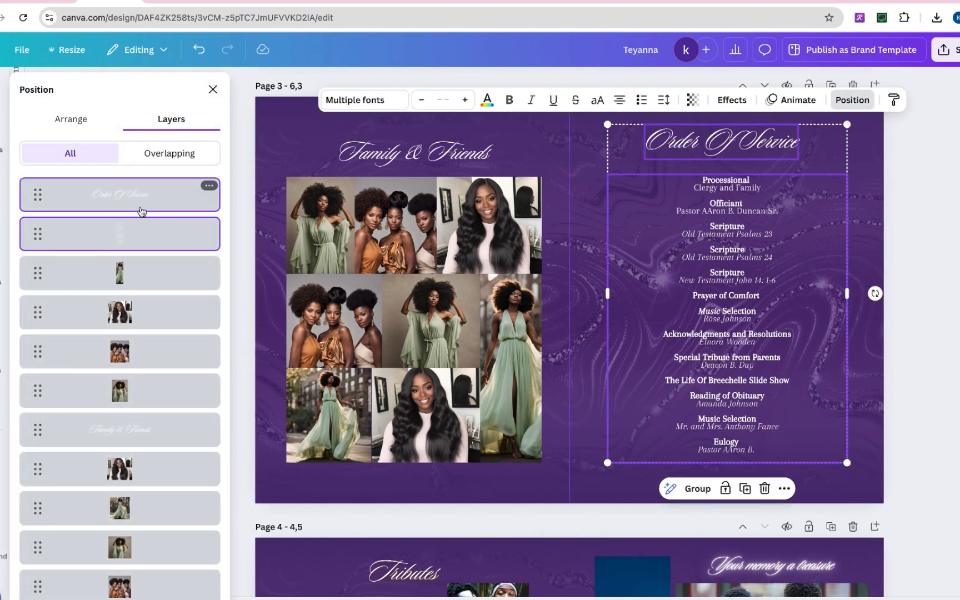
click(698, 489)
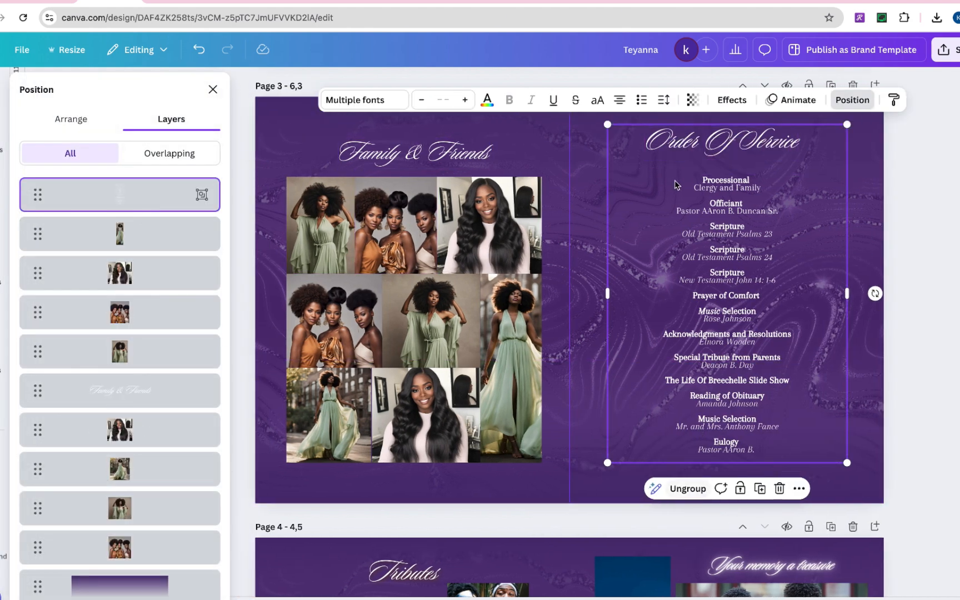
Step: Move the Order Of Service group from the 6,3 page onto the left half of the 2,7 page
scroll(705, 295, up, 3)
scroll(704, 295, up, 1)
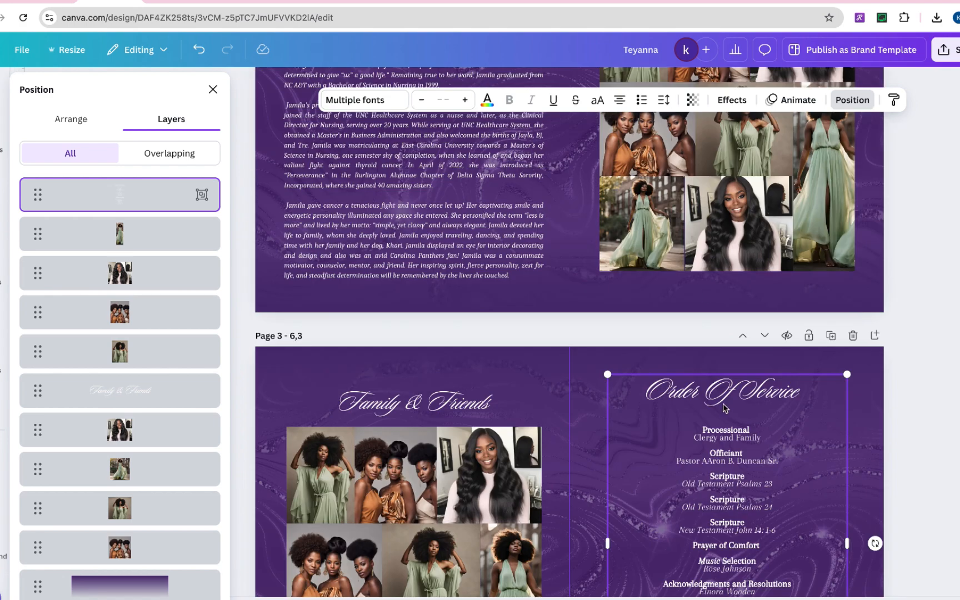
drag(723, 393, 499, 127)
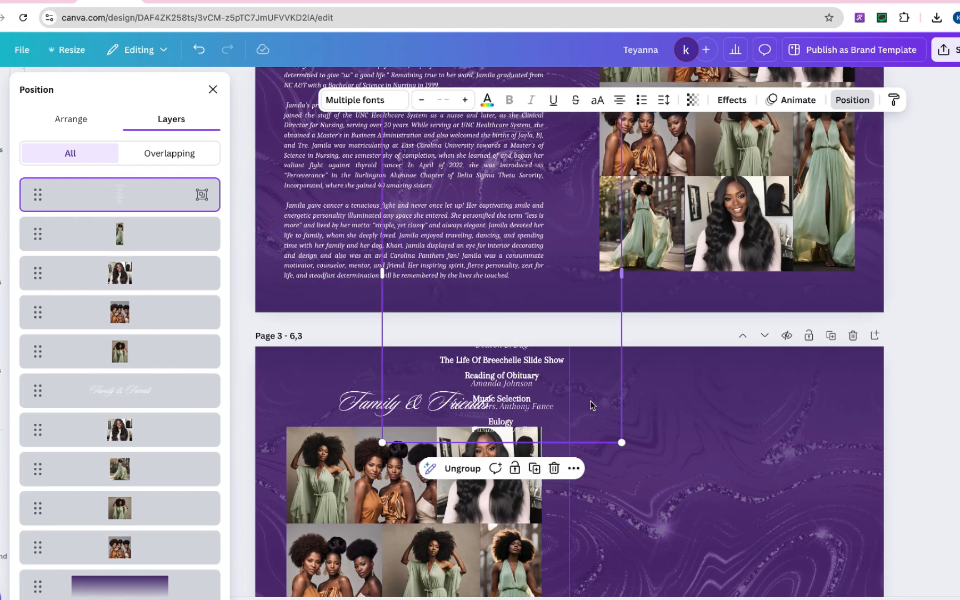
drag(594, 404, 533, 199)
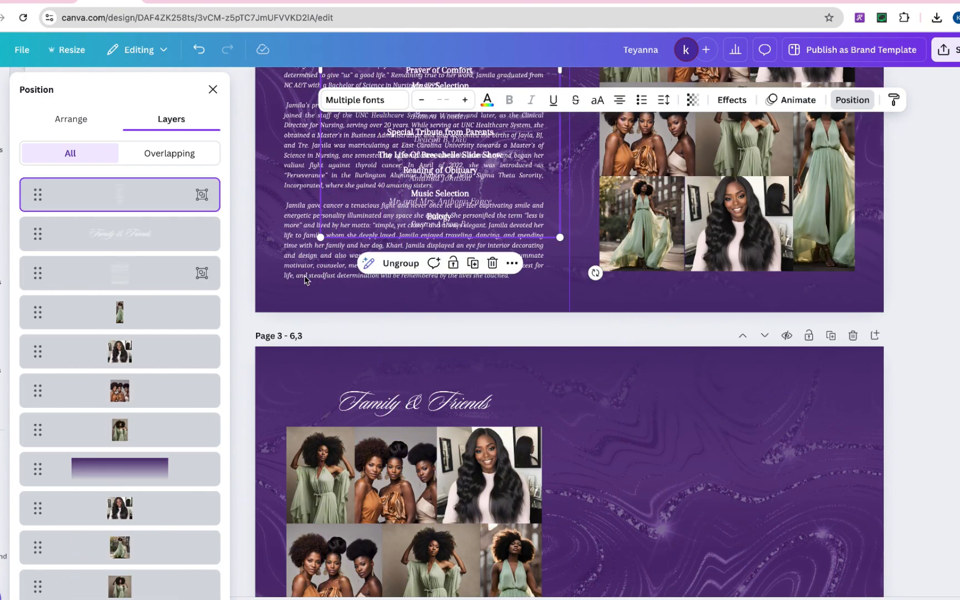
Step: Move the obituary group from the 2,7 page to the empty right half of the 6,3 page
click(294, 254)
drag(294, 253, 694, 574)
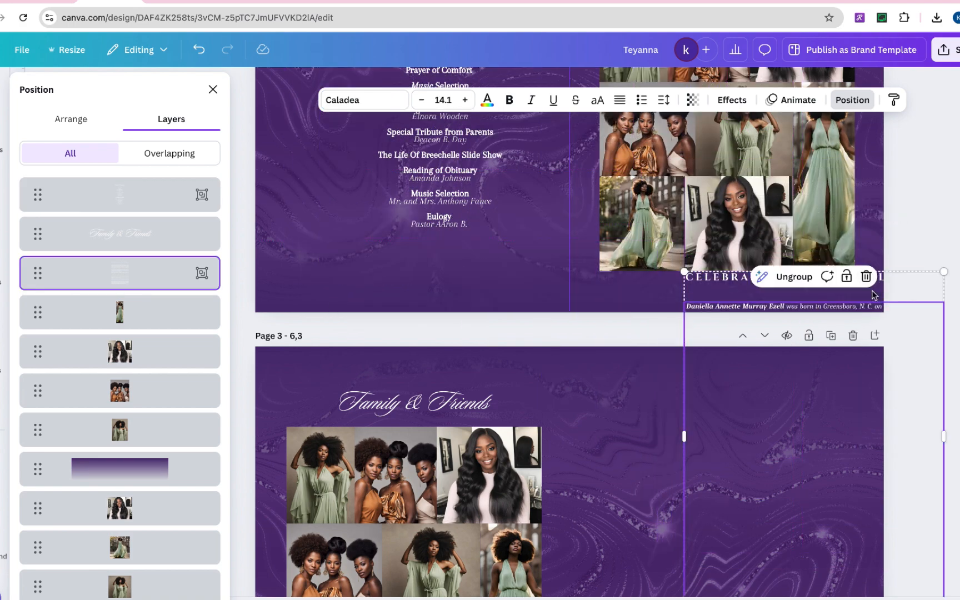
drag(872, 294, 786, 407)
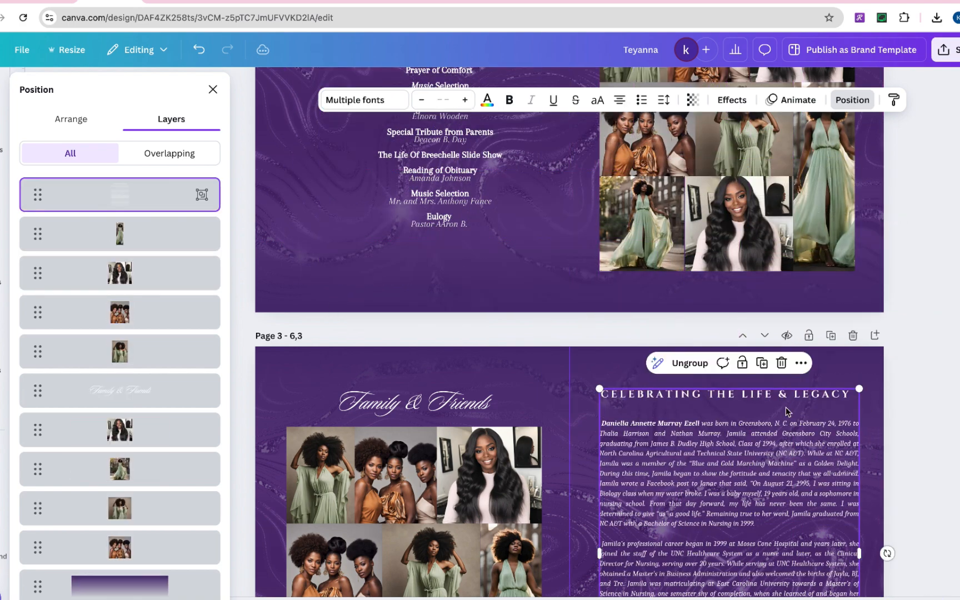
Step: Shift the Order Of Service group slightly down and to the left within the left half of the 2,7 page
scroll(785, 407, down, 2)
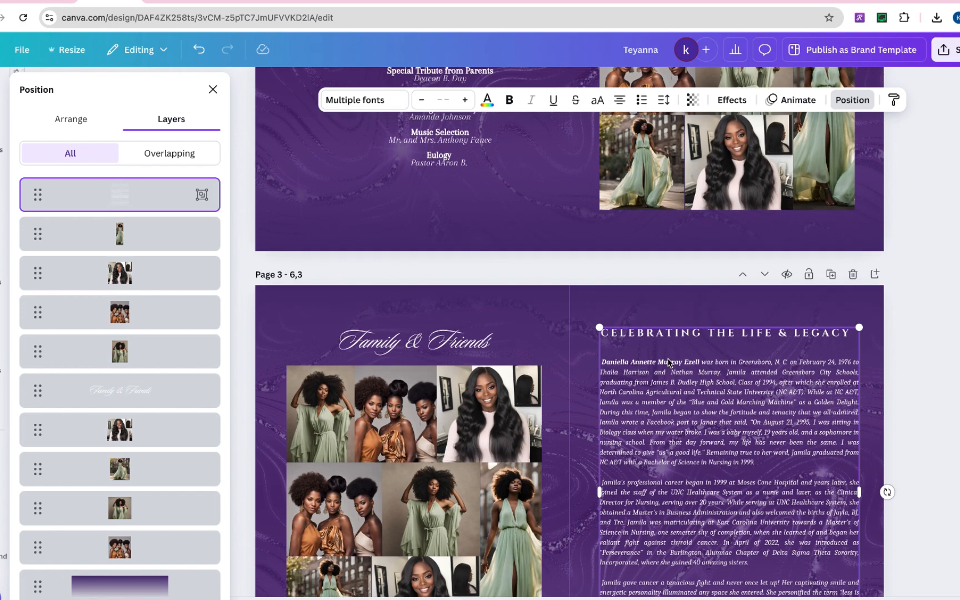
scroll(445, 222, up, 6)
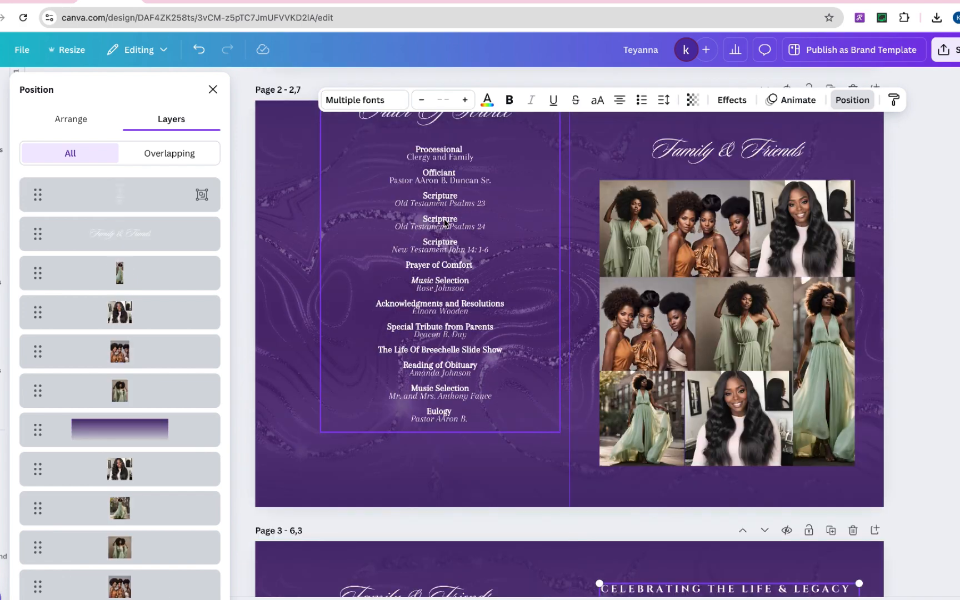
drag(445, 223, 418, 257)
click(910, 262)
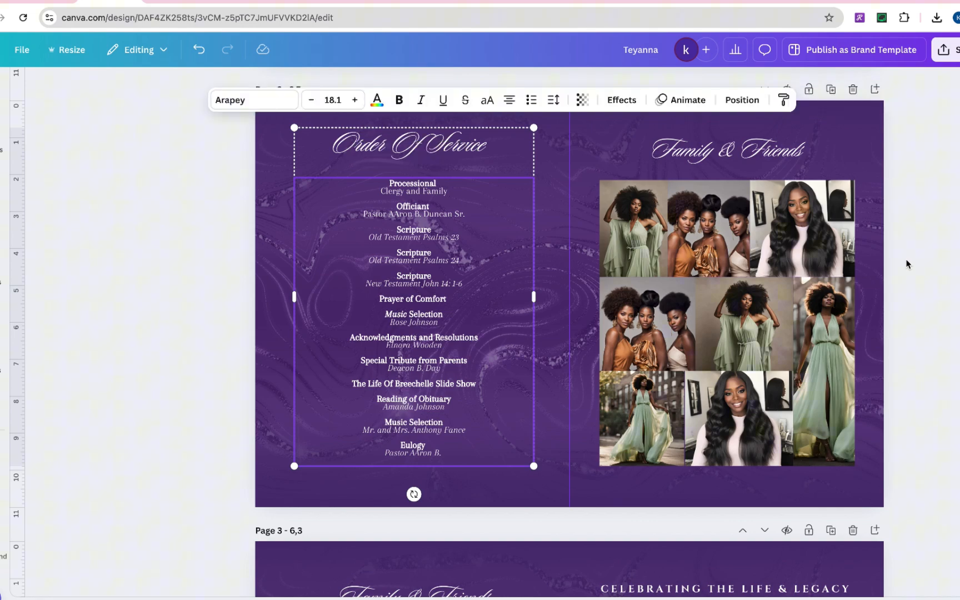
Step: Switch to the untitled 8.5in × 11in design with the single-page version of the program
scroll(907, 261, down, 6)
click(907, 260)
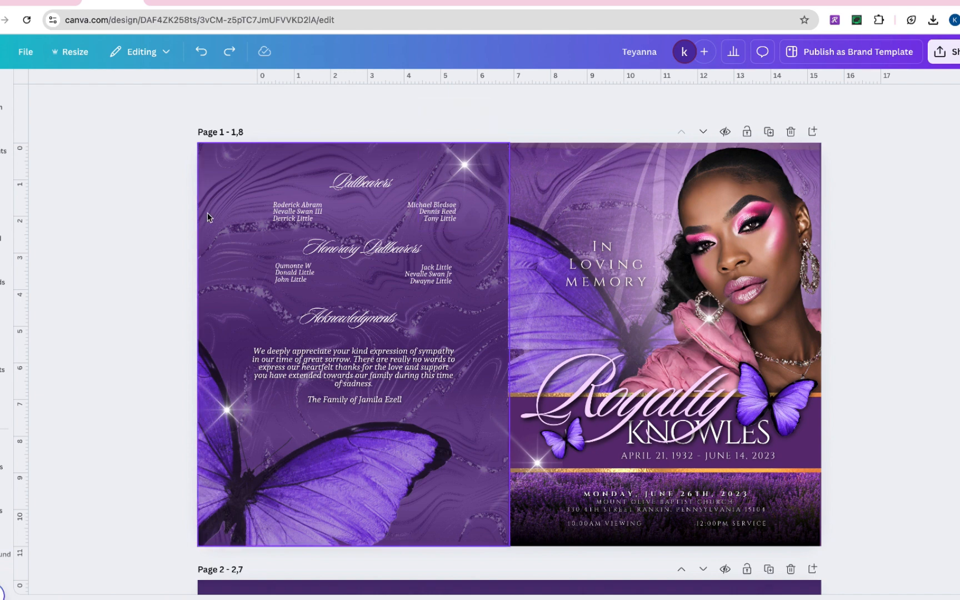
click(48, 1)
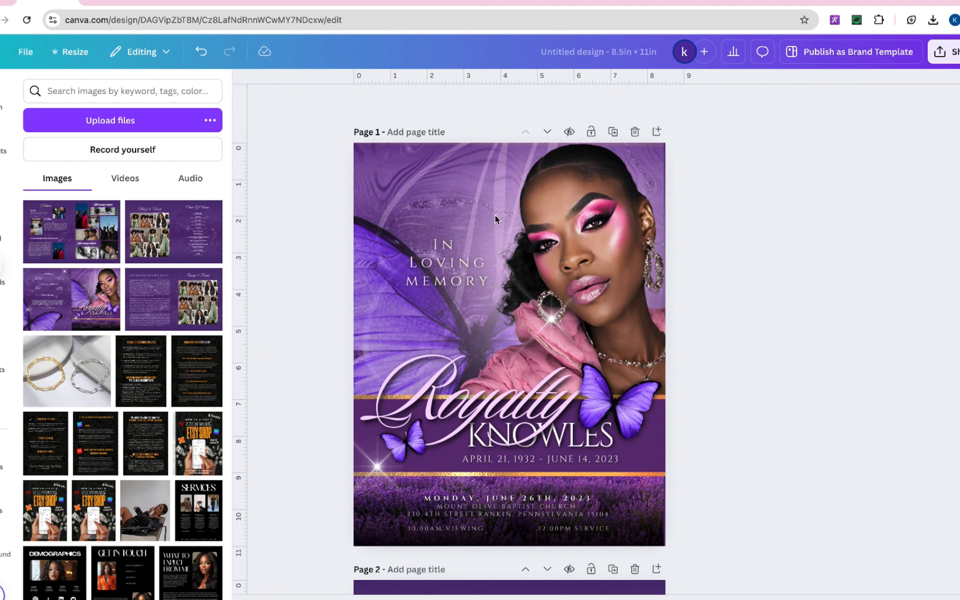
Step: Switch to the paired-page design and view its download options, leaving the file undownloaded
click(113, 6)
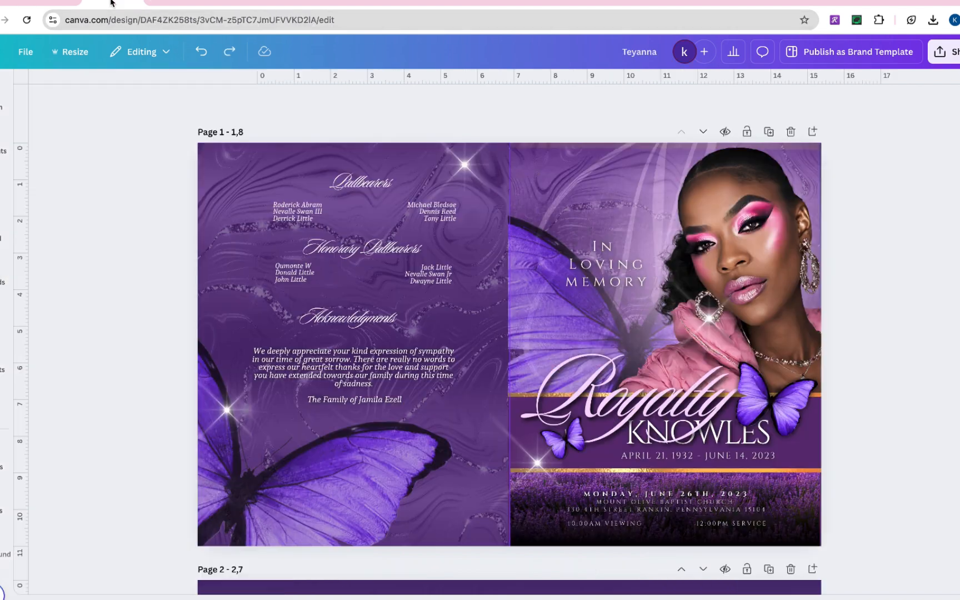
click(949, 52)
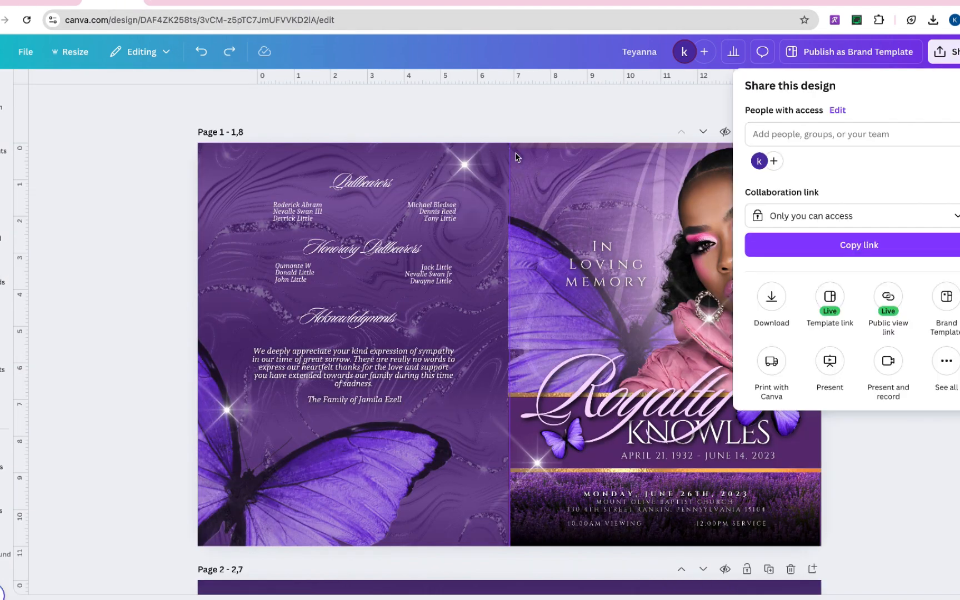
click(772, 299)
click(897, 490)
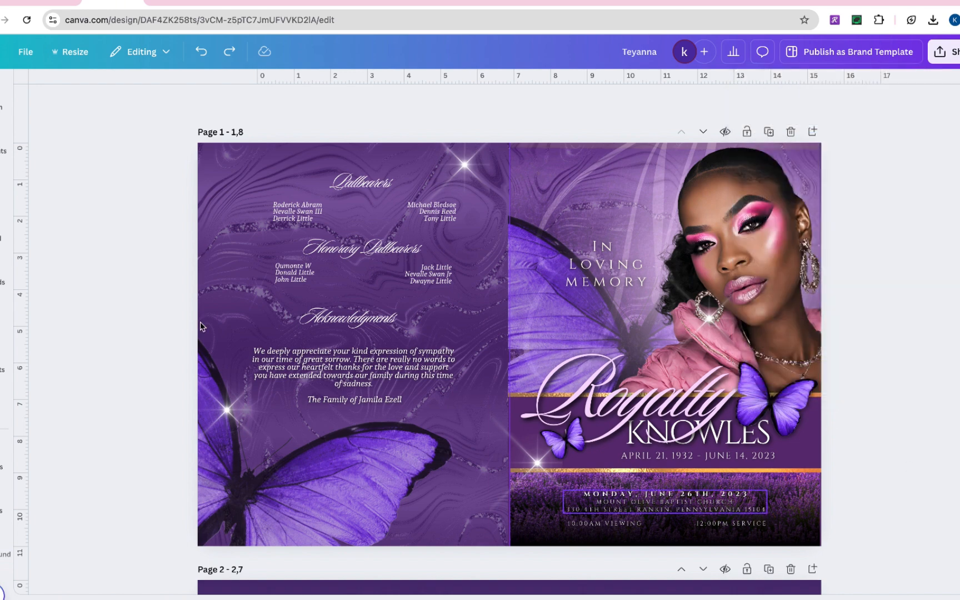
Step: Switch to the untitled 8.5in × 11in design and replace page 1's background with the uploaded back-and-front cover spread
click(40, 7)
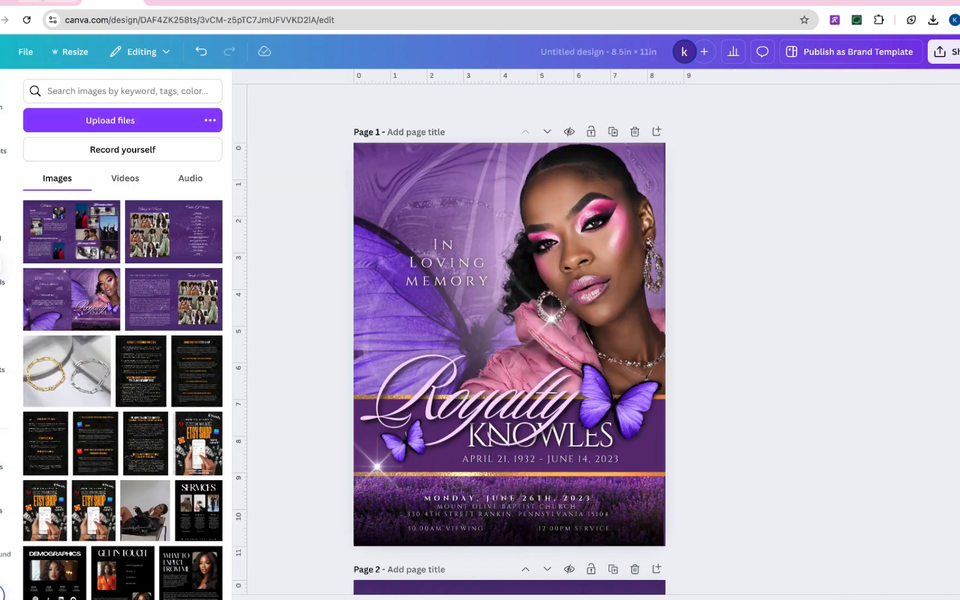
click(73, 287)
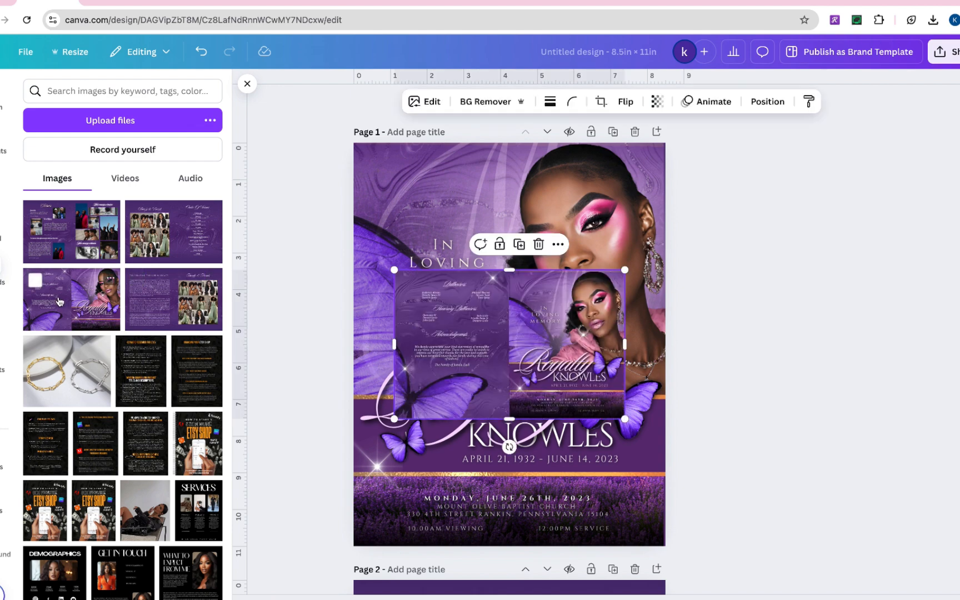
drag(545, 364, 496, 331)
right_click(496, 330)
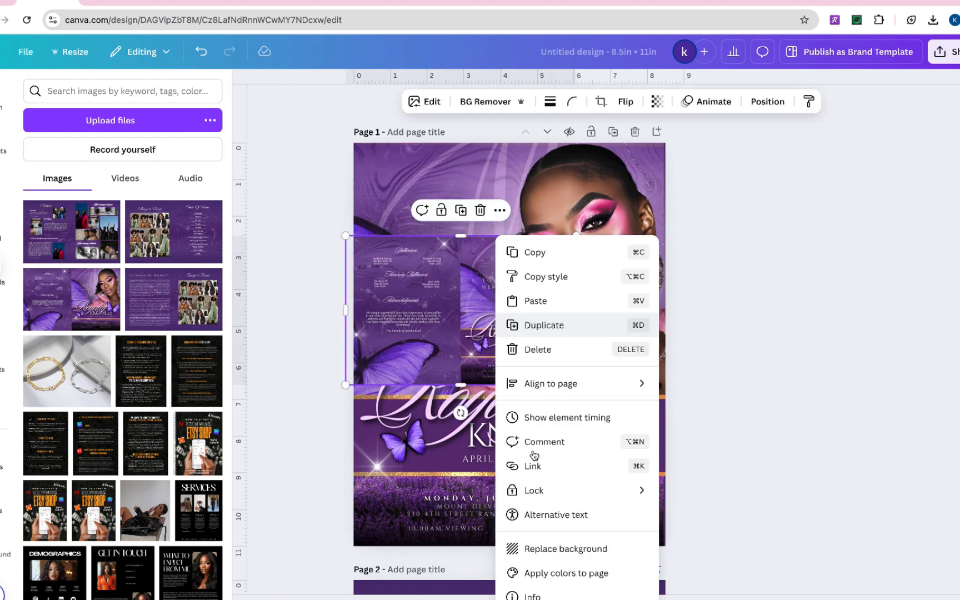
click(548, 549)
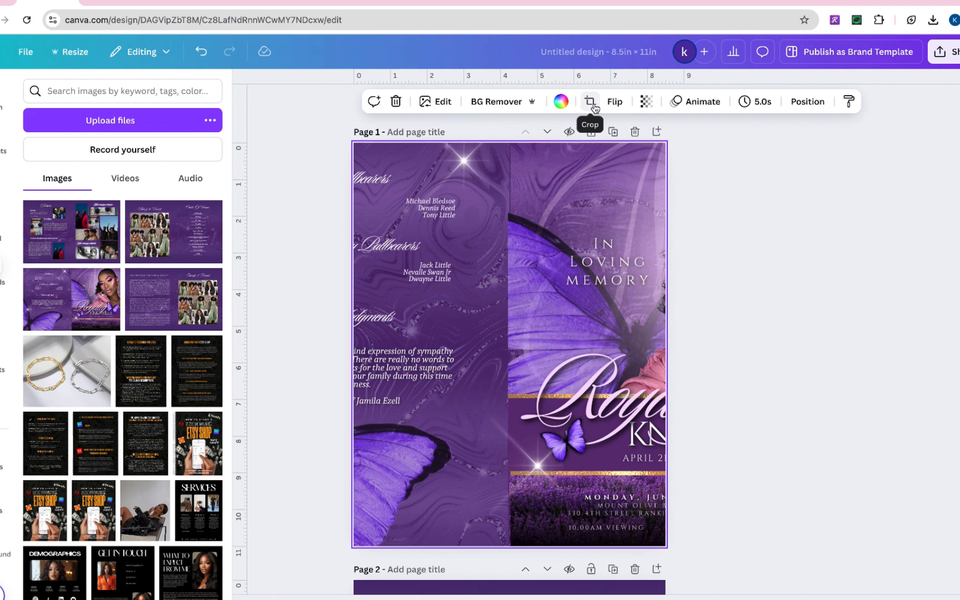
Step: Crop page 1's background so that only the front cover half of the spread fills the page
click(589, 101)
drag(536, 256, 336, 264)
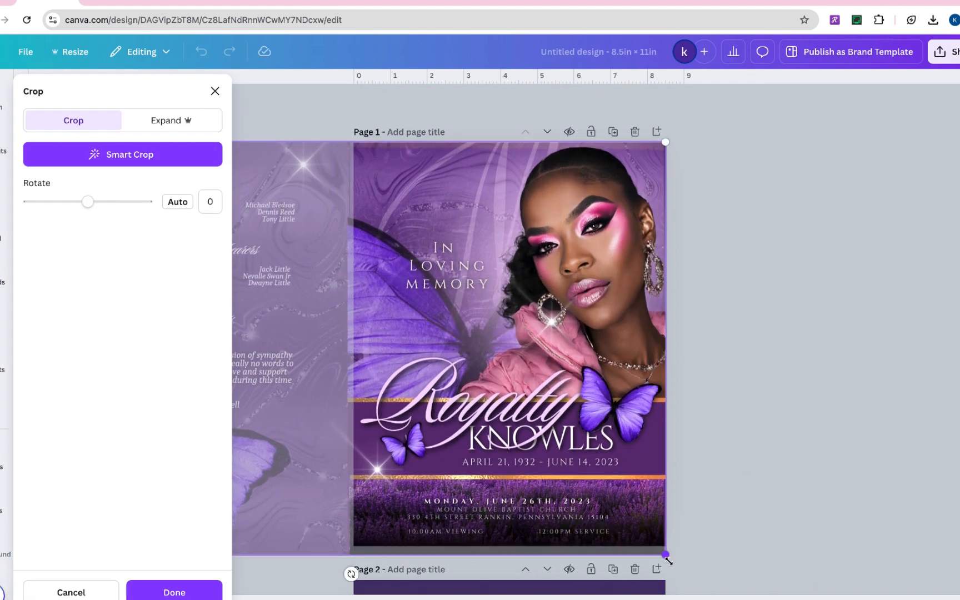
click(780, 461)
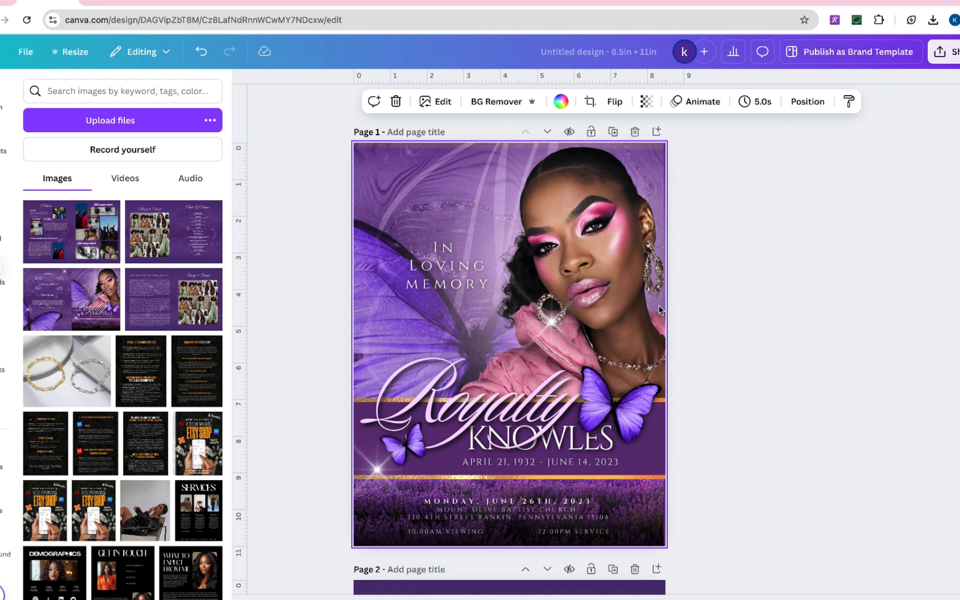
Step: Reorder the pages in the page overview, moving the obituary page from position 4 to position 2, and return to page 1
scroll(623, 316, down, 5)
scroll(365, 423, down, 3)
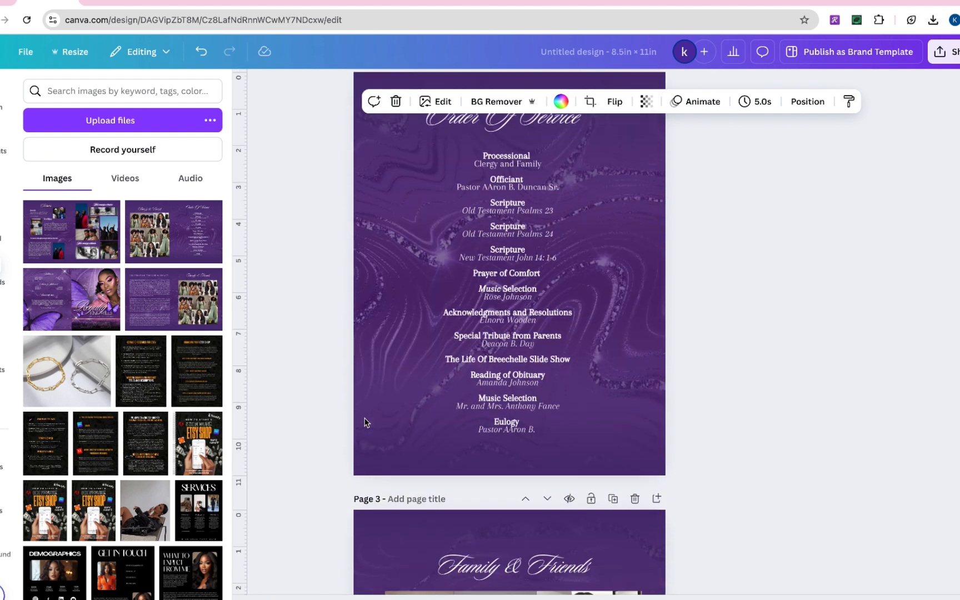
scroll(365, 422, up, 2)
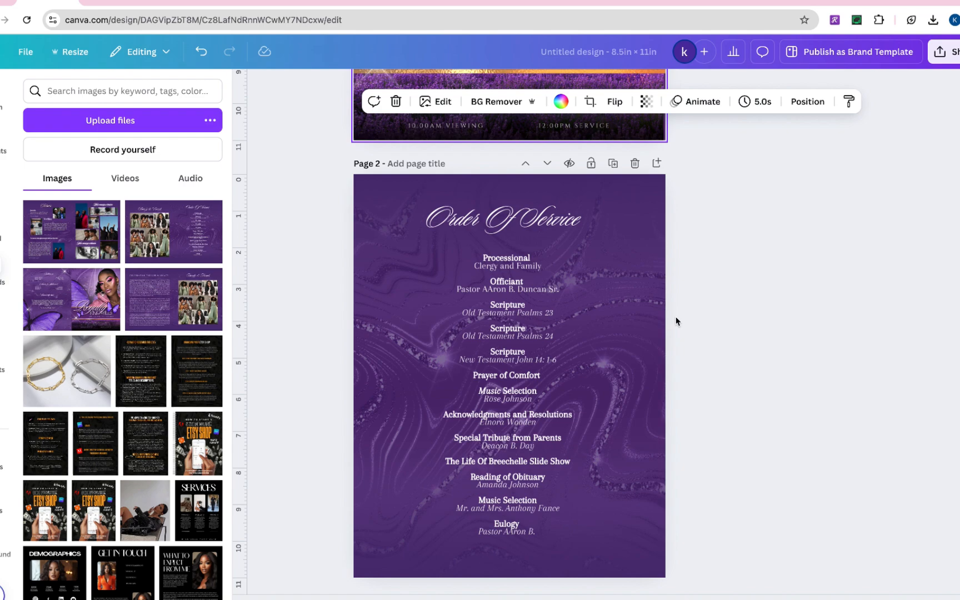
scroll(676, 322, down, 15)
scroll(676, 320, down, 20)
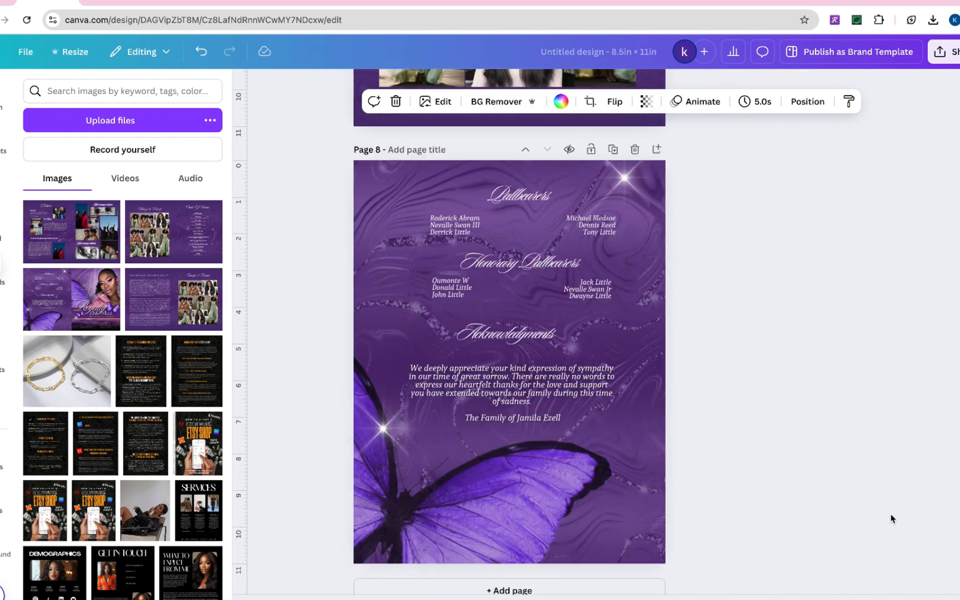
click(922, 598)
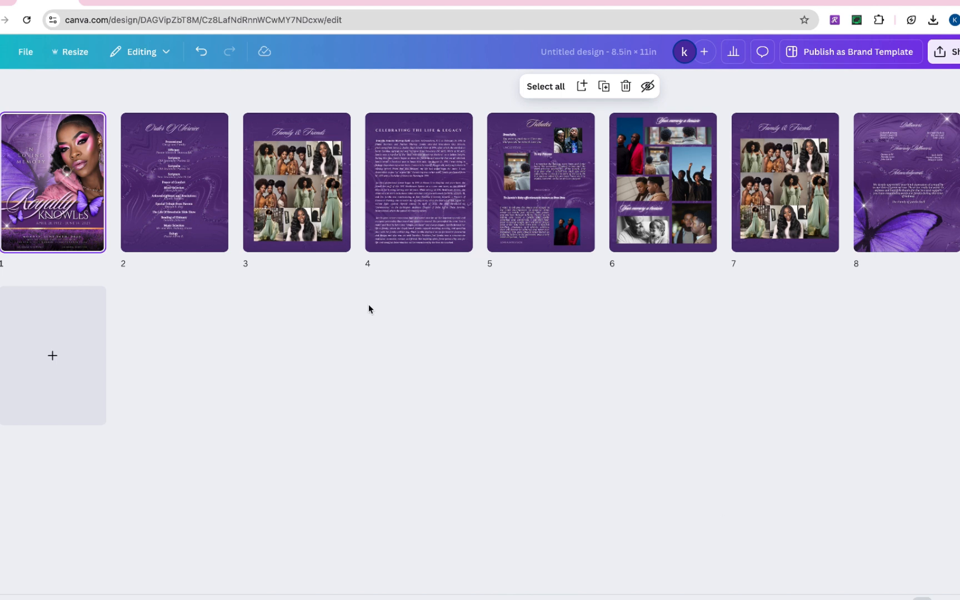
drag(453, 192, 136, 200)
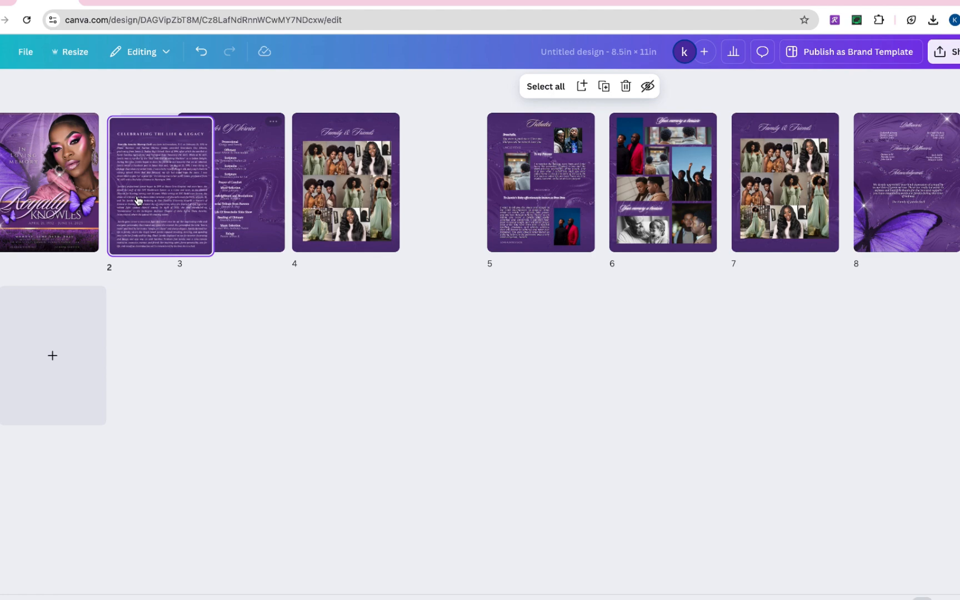
double_click(138, 200)
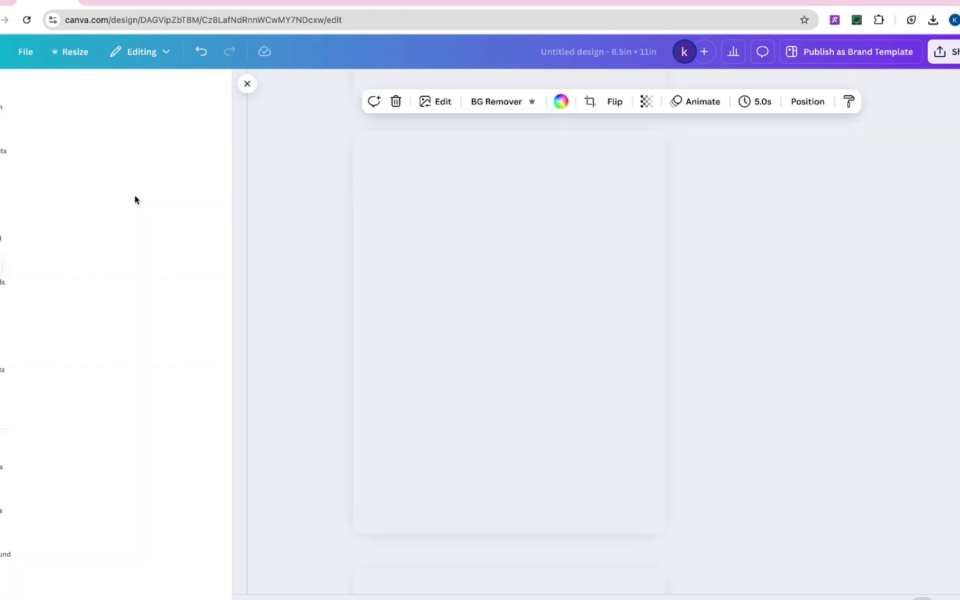
scroll(877, 265, up, 5)
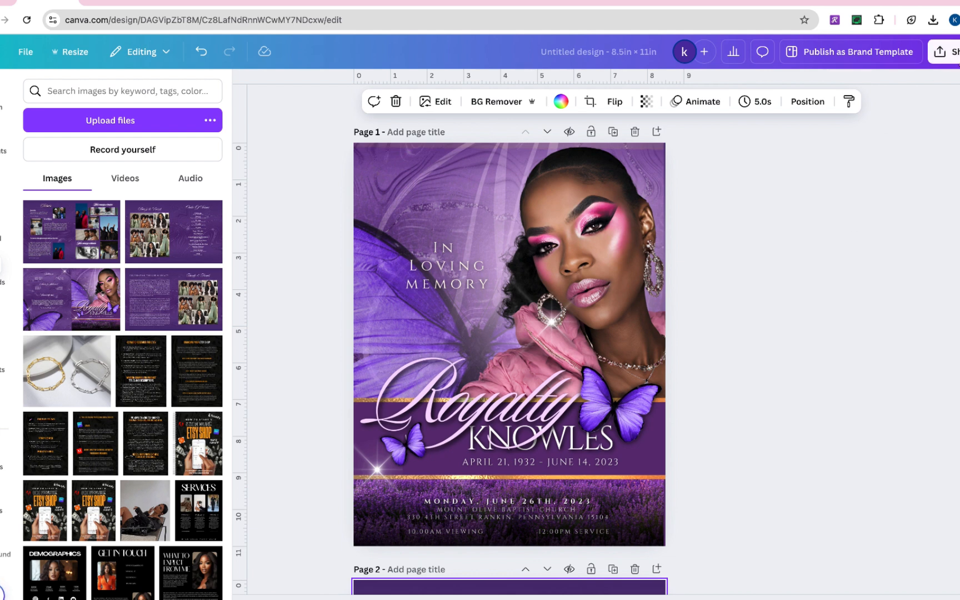
Step: Review the single-page design's PDF Print download settings, including flattening, page selection and color profile, without downloading
click(944, 51)
click(771, 294)
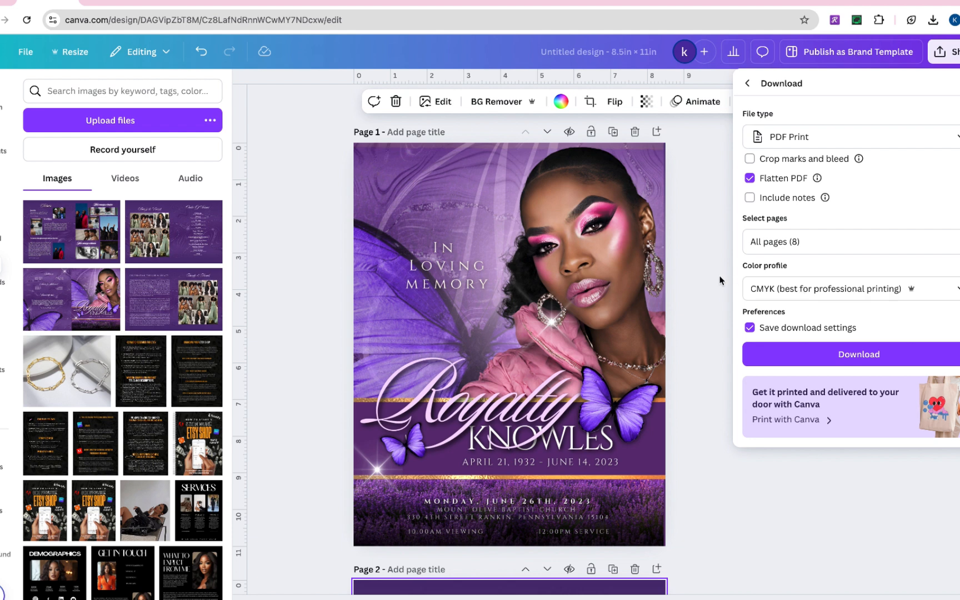
click(681, 272)
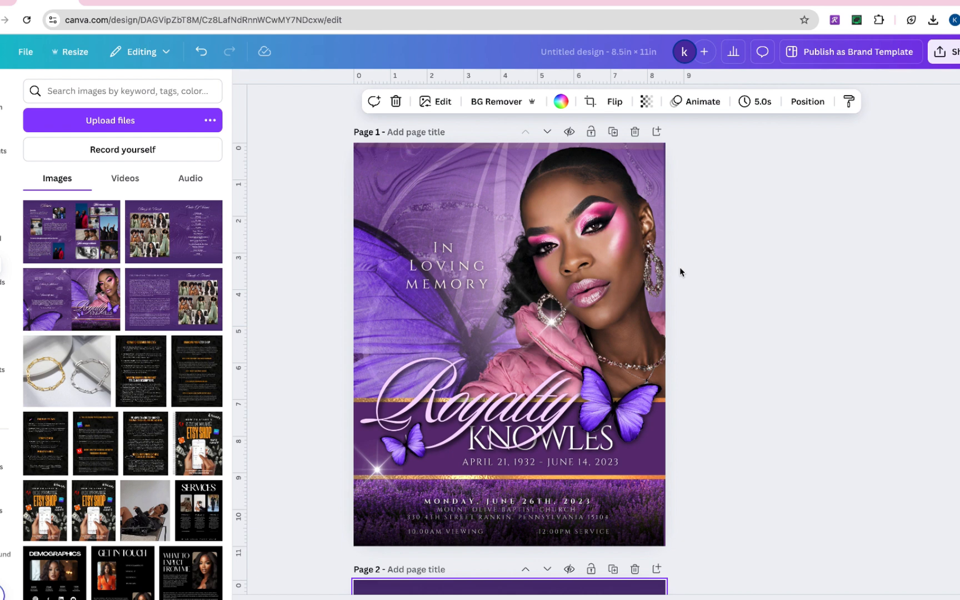
Step: Switch to the paired-page design and examine the page order of the 1,8, 2,7, 6,3 and 4,5 spreads
click(115, 1)
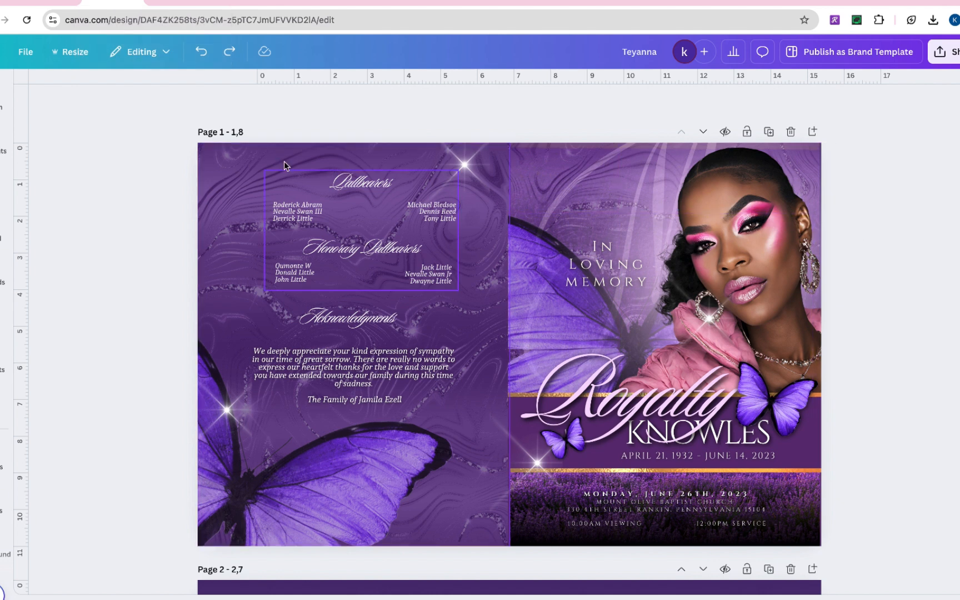
scroll(293, 193, down, 8)
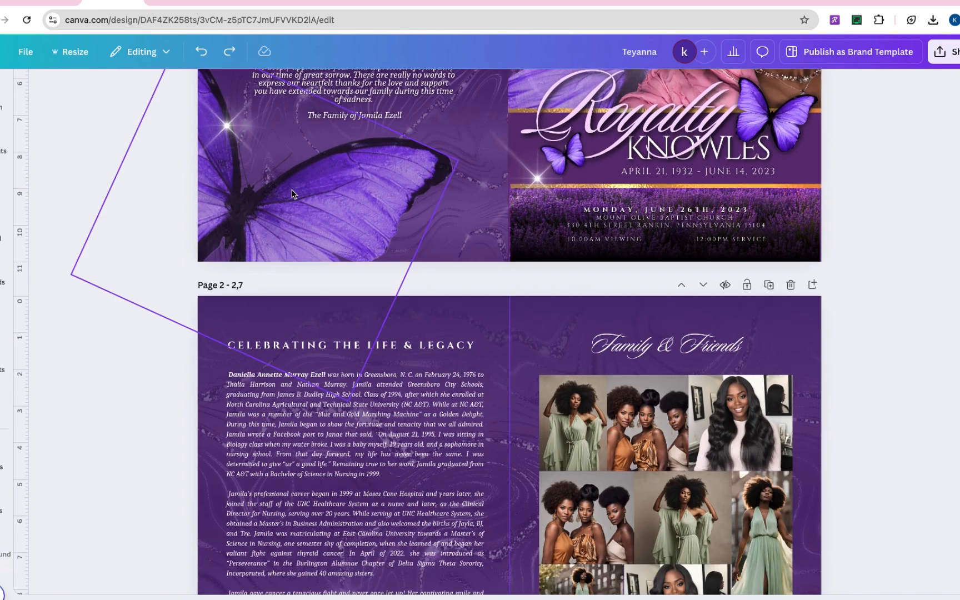
scroll(242, 239, down, 6)
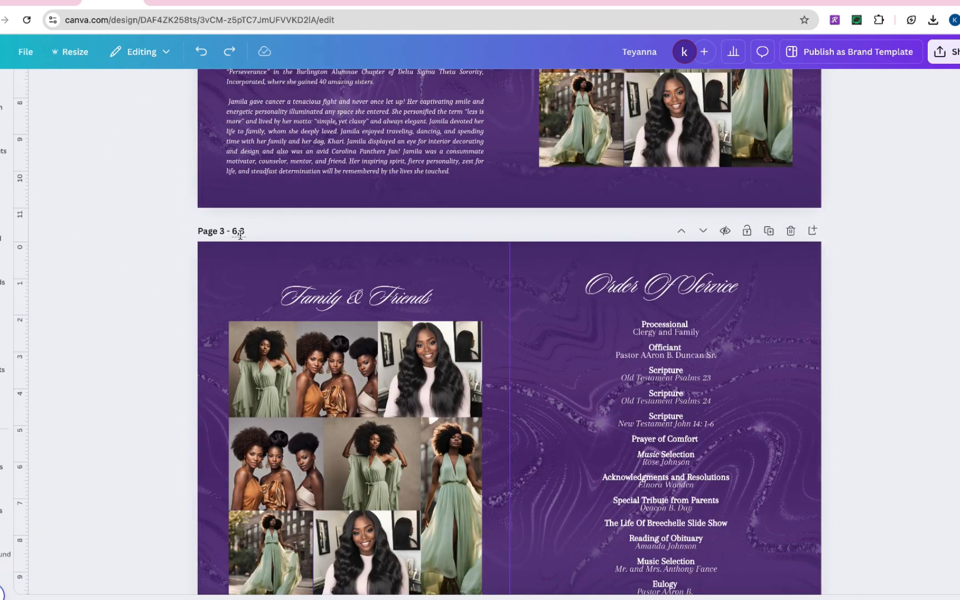
scroll(240, 234, down, 10)
scroll(240, 234, up, 3)
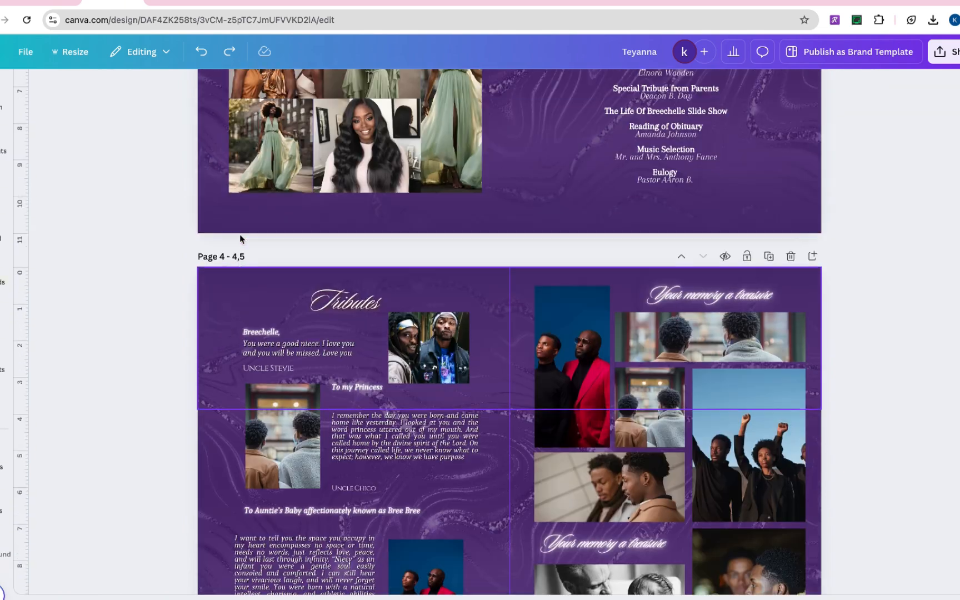
scroll(240, 234, up, 20)
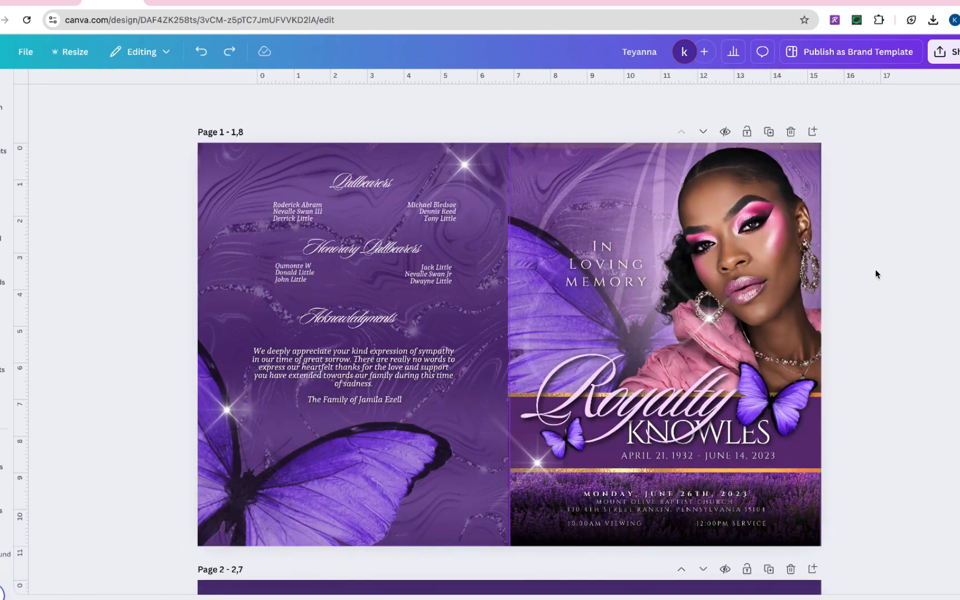